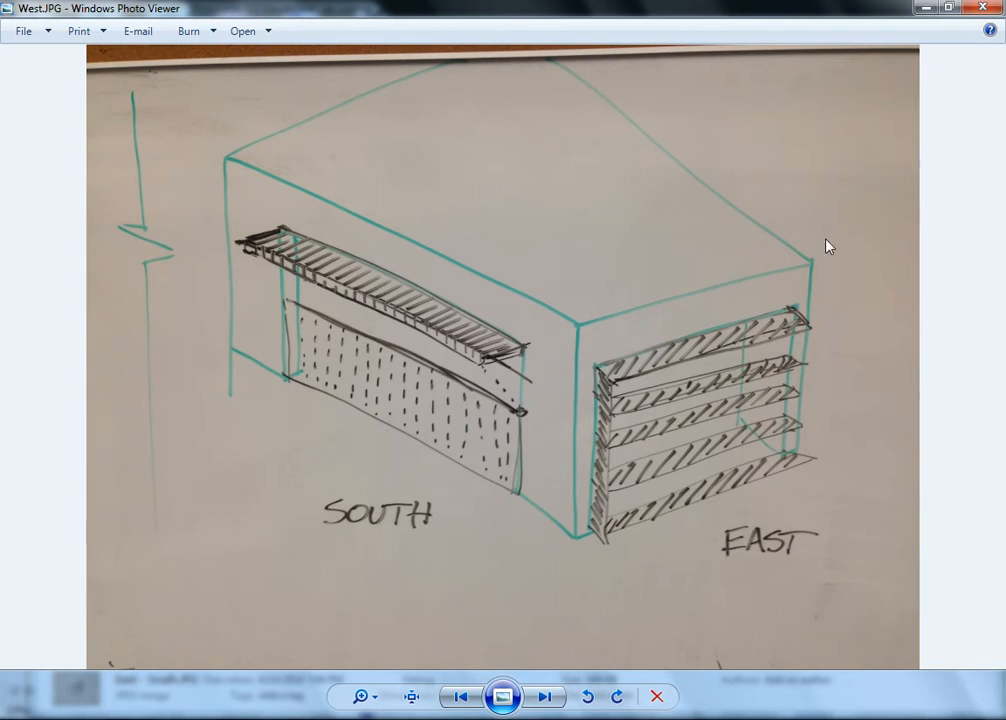
Minimize the sketch photo and the assignment folder to return to the Case Study Structure model in Rhino
left_click(926, 8)
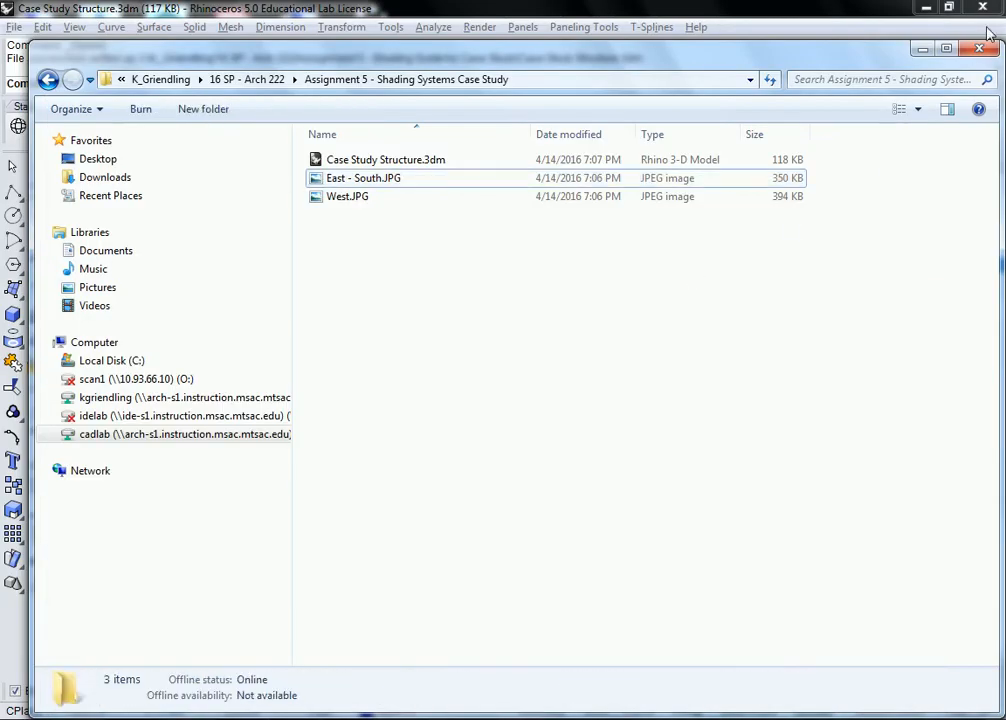
left_click(922, 48)
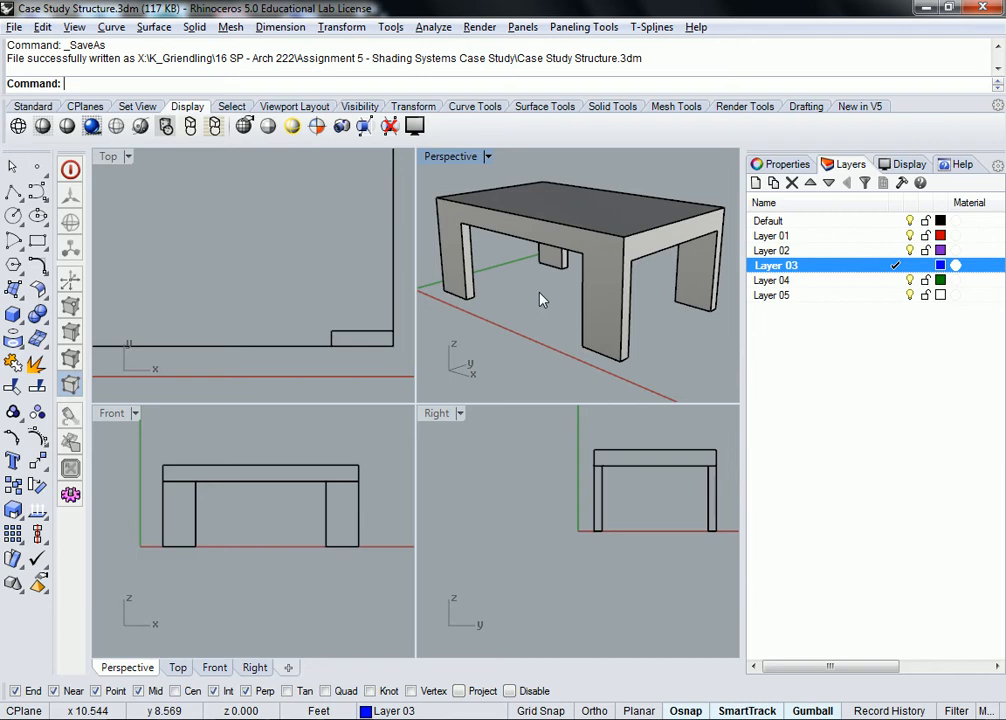
scroll(283, 287, "down", 5)
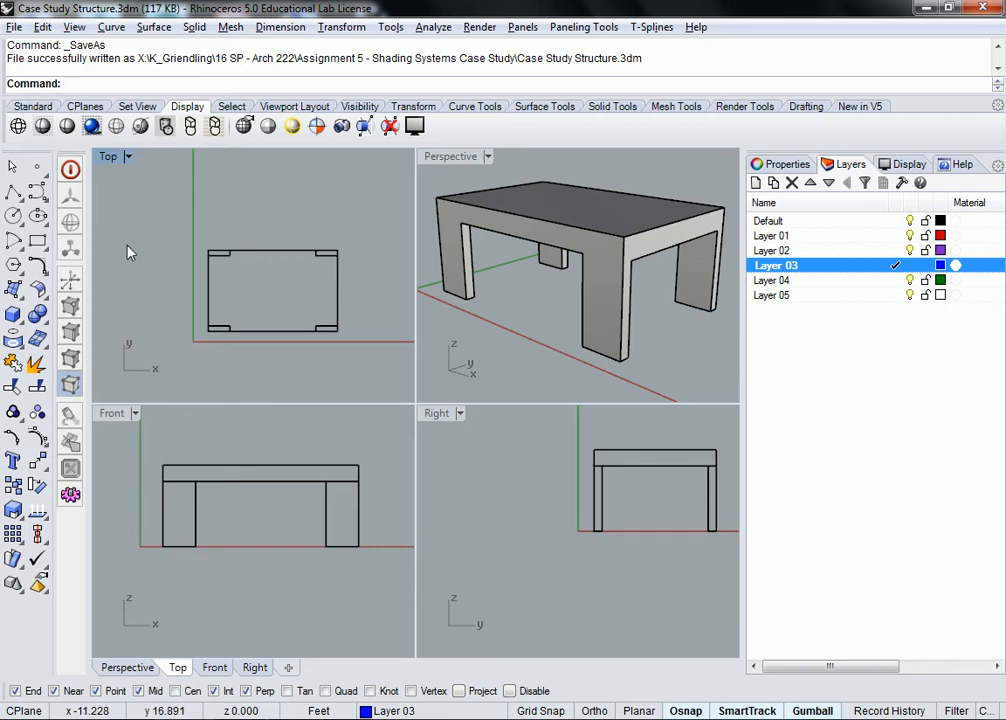
right_click_drag(528, 276, 559, 278)
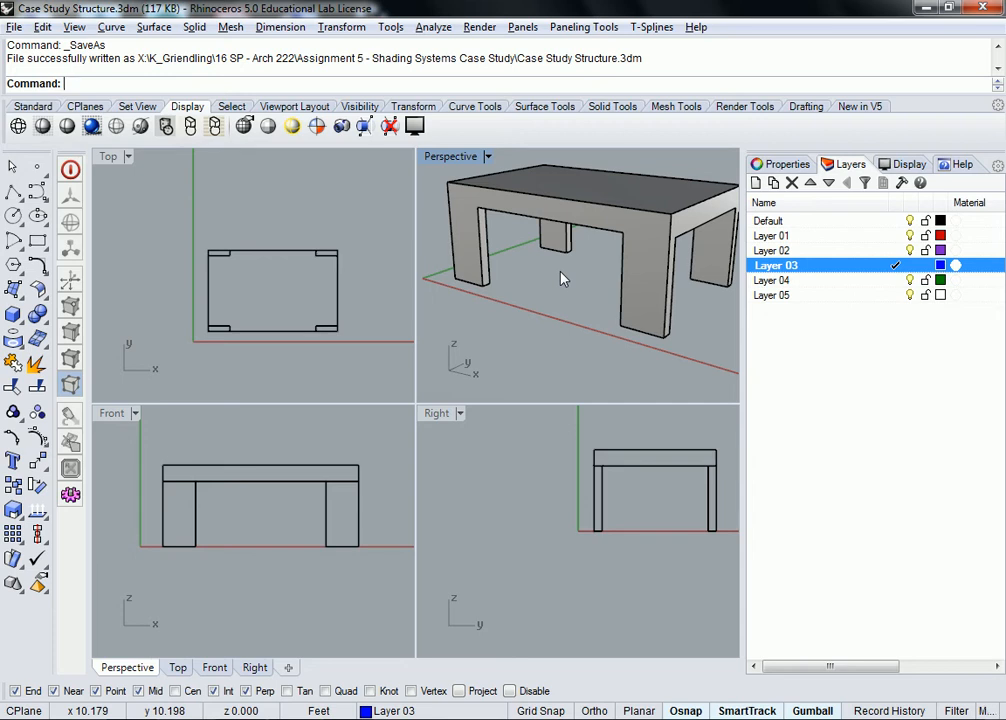
Launch Grasshopper and open the recent Perforated Panel definition
type("Grasshopper")
key("Return")
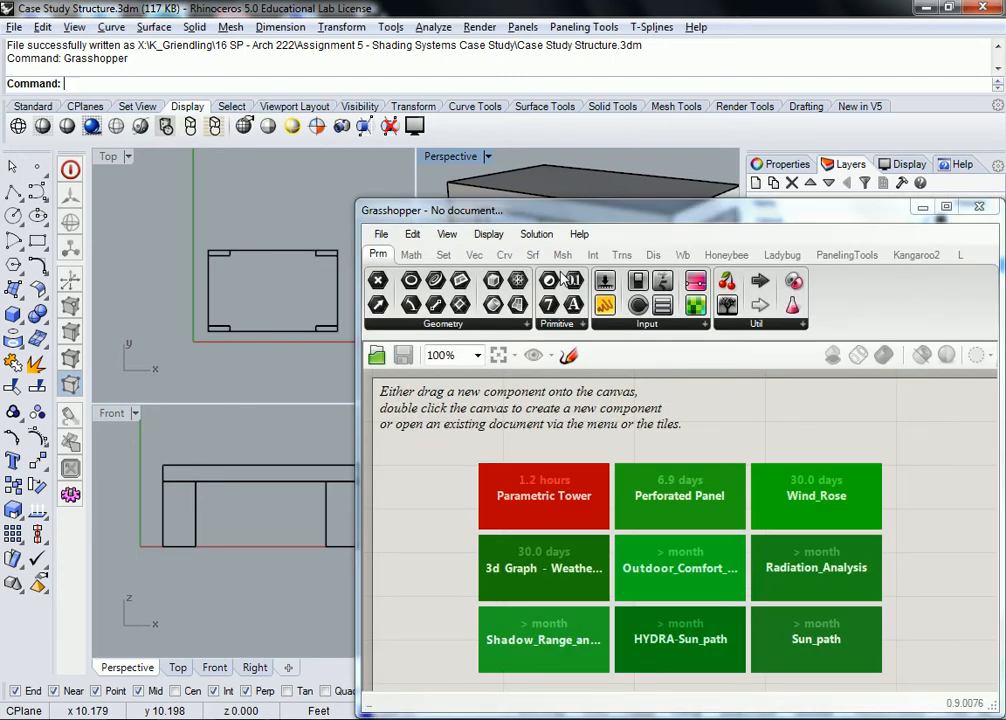
mouse_move(662, 500)
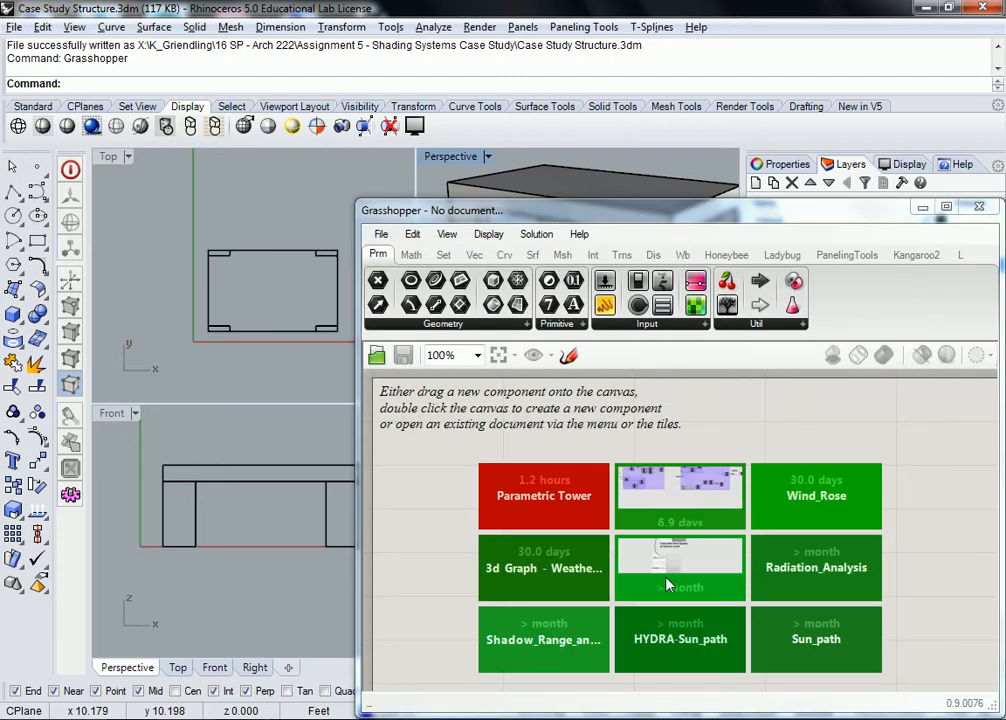
left_click(645, 505)
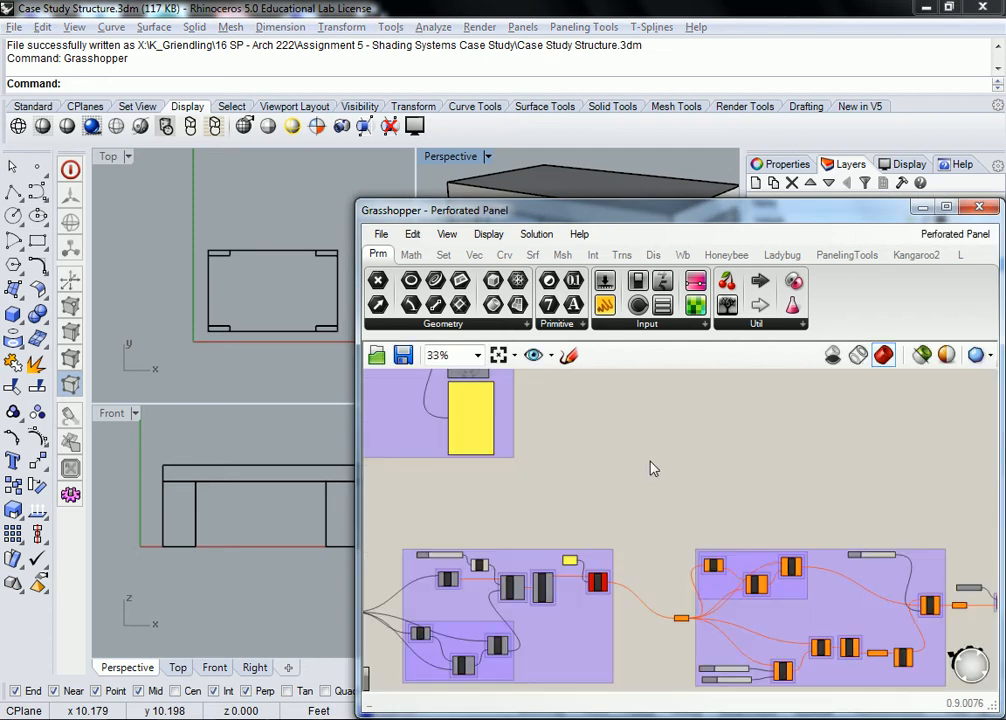
Look over the overall layout of component groups in the Perforated Panel definition
scroll(651, 461, "down", 1)
right_click_drag(604, 476, 672, 501)
scroll(743, 478, "down", 1)
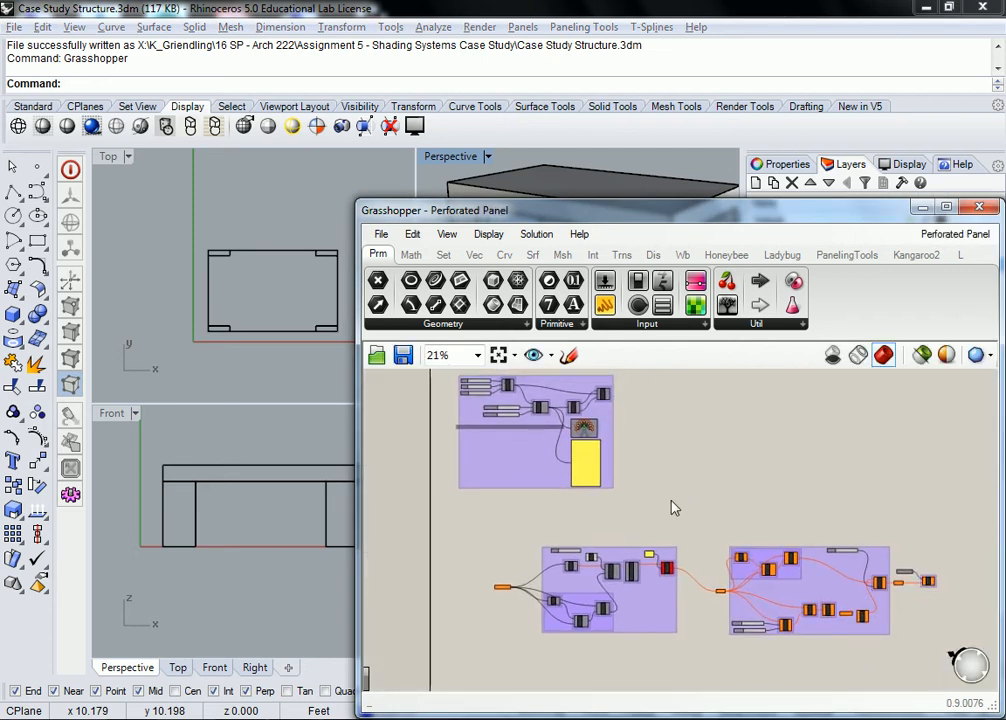
scroll(486, 390, "up", 4)
scroll(525, 411, "down", 2)
right_click_drag(700, 586, 625, 403)
right_click_drag(679, 487, 626, 498)
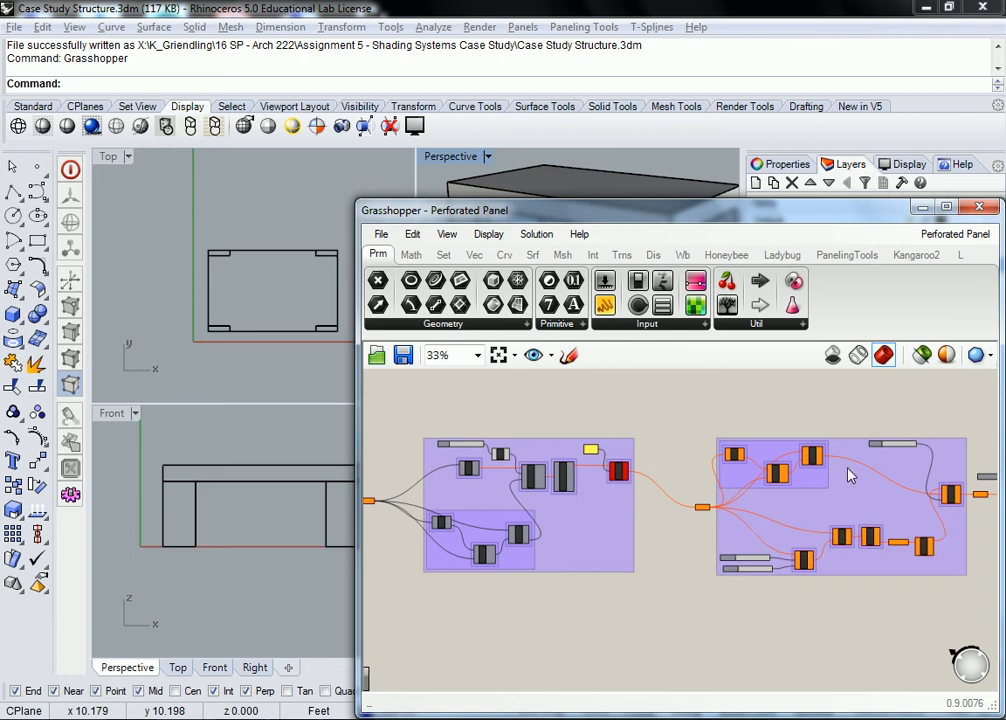
Examine the circle pattern and surface normal groups up close, tracing the wires back to the ORIGINAL SRF input
scroll(900, 468, "up", 5)
scroll(948, 560, "up", 2)
scroll(940, 512, "down", 2)
right_click_drag(972, 518, 686, 460)
right_click_drag(537, 461, 816, 417)
right_click_drag(406, 415, 783, 478)
right_click_drag(678, 469, 312, 436)
scroll(768, 467, "down", 1)
scroll(767, 466, "down", 2)
right_click_drag(792, 457, 755, 490)
right_click_drag(576, 463, 650, 462)
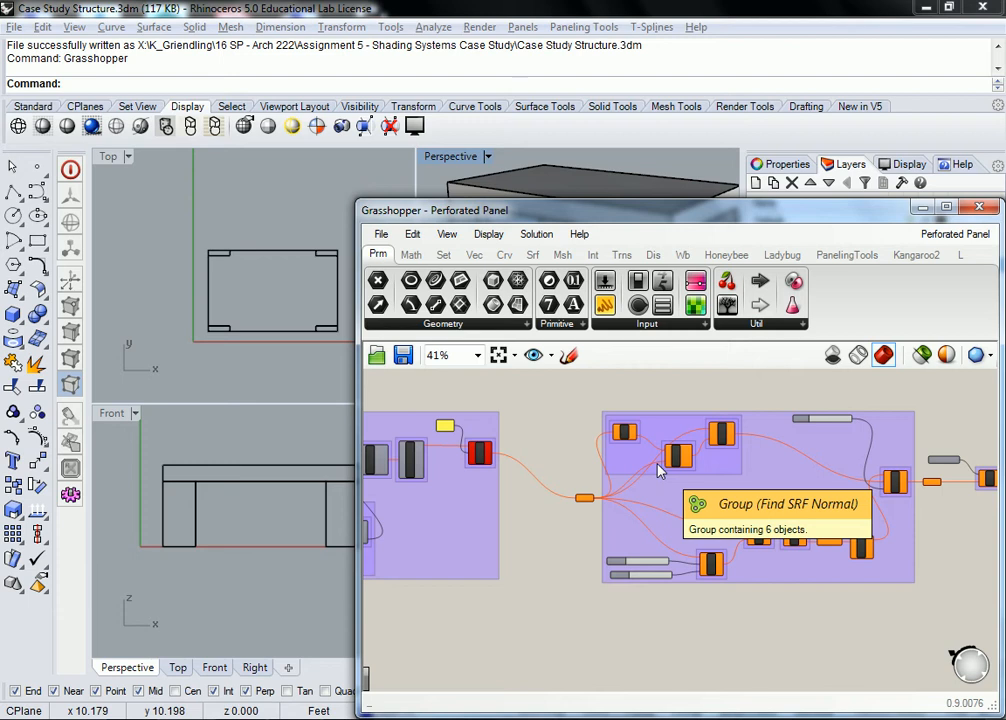
right_click_drag(898, 473, 766, 447)
right_click_drag(618, 432, 775, 467)
scroll(510, 465, "up", 2)
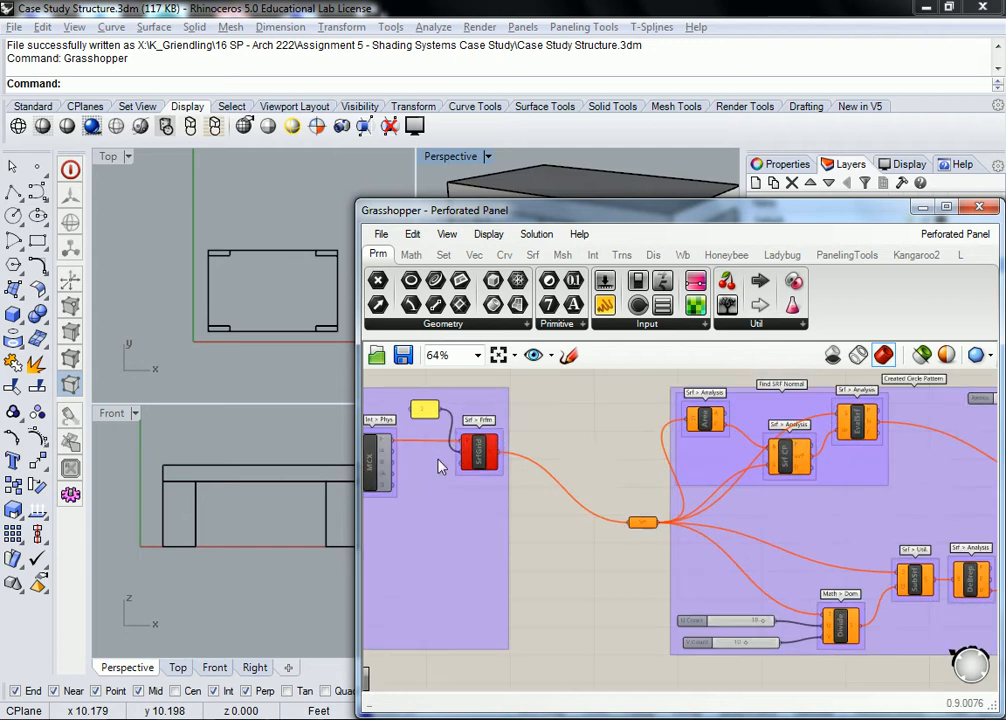
scroll(560, 458, "up", 2)
right_click_drag(421, 419, 778, 457)
right_click_drag(533, 450, 739, 427)
right_click_drag(483, 430, 790, 426)
left_click(516, 555)
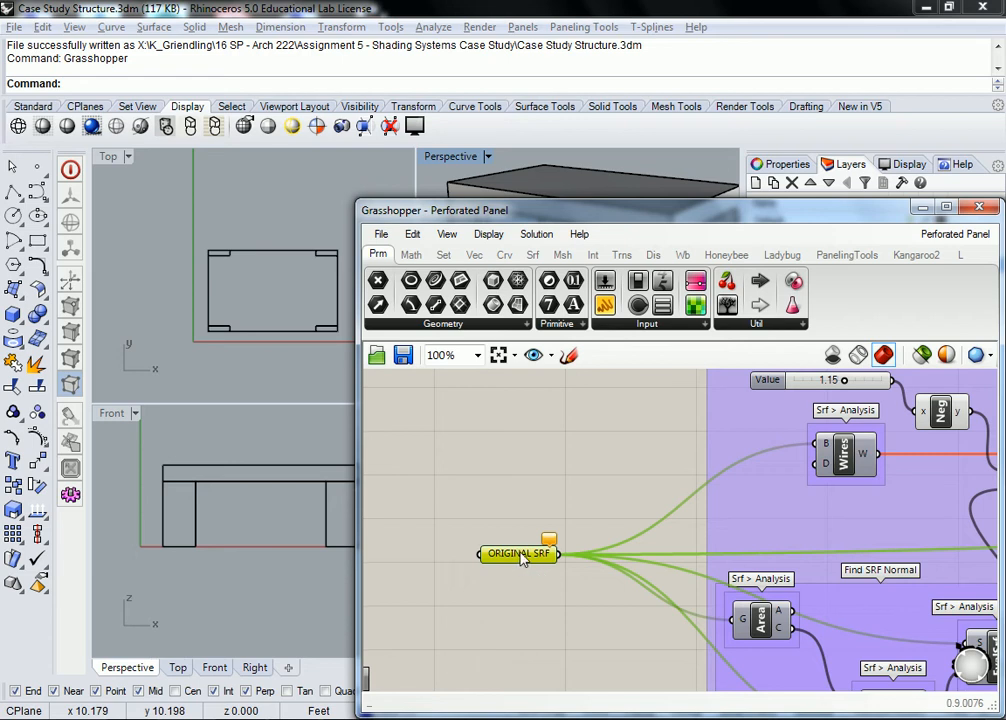
right_click(534, 560)
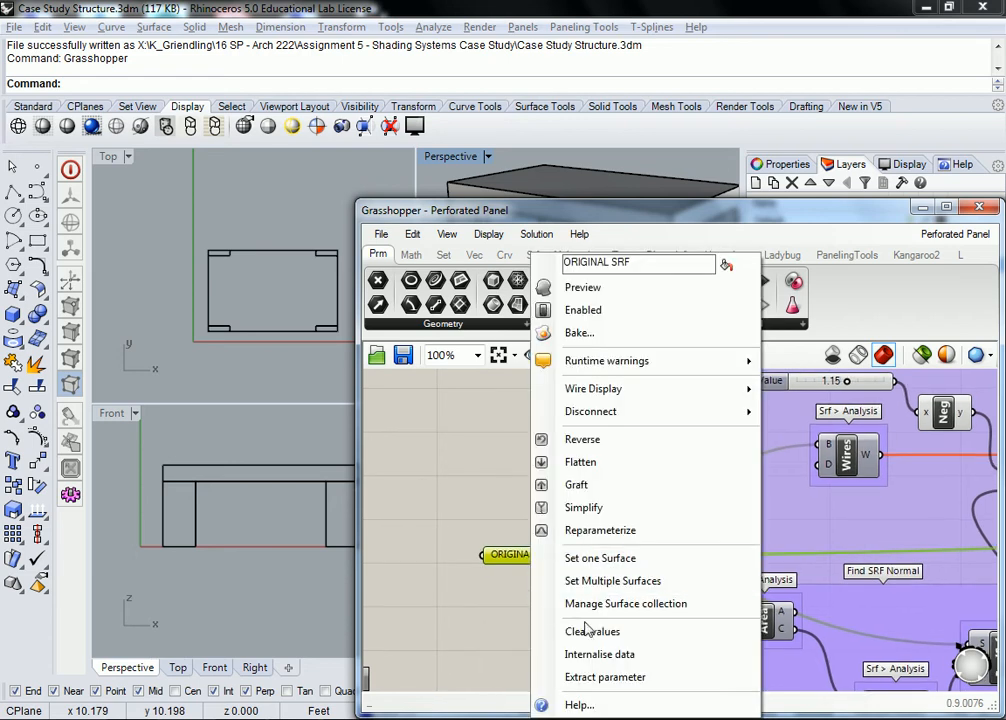
left_click(580, 580)
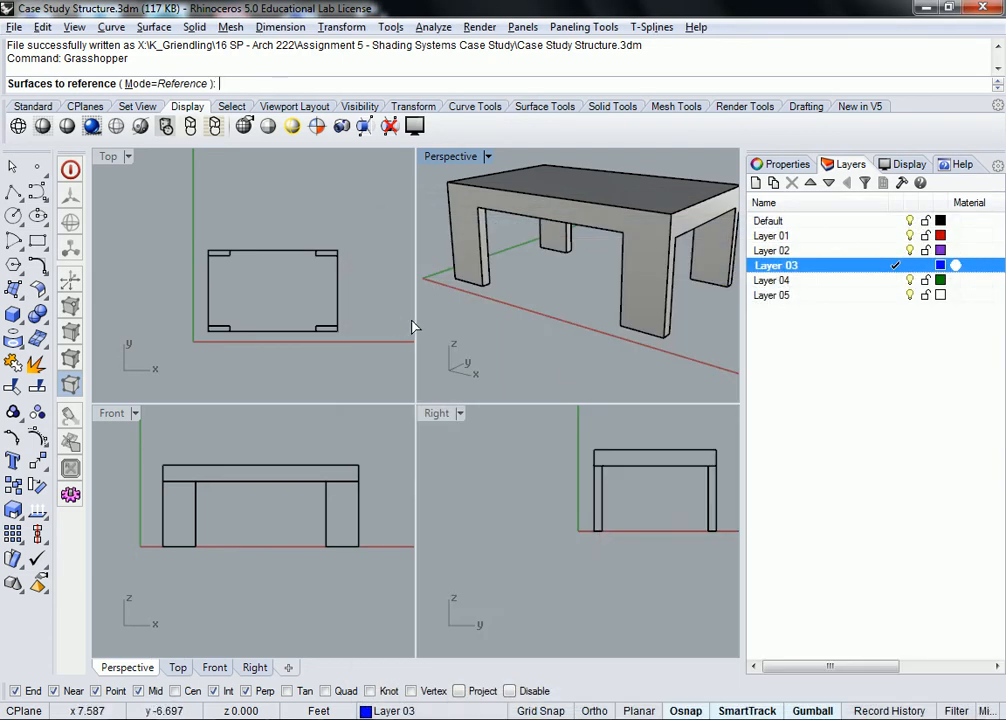
key("Escape")
Inspect the surface collection stored in the ORIGINAL SRF parameter, leaving it without changes
right_click(540, 555)
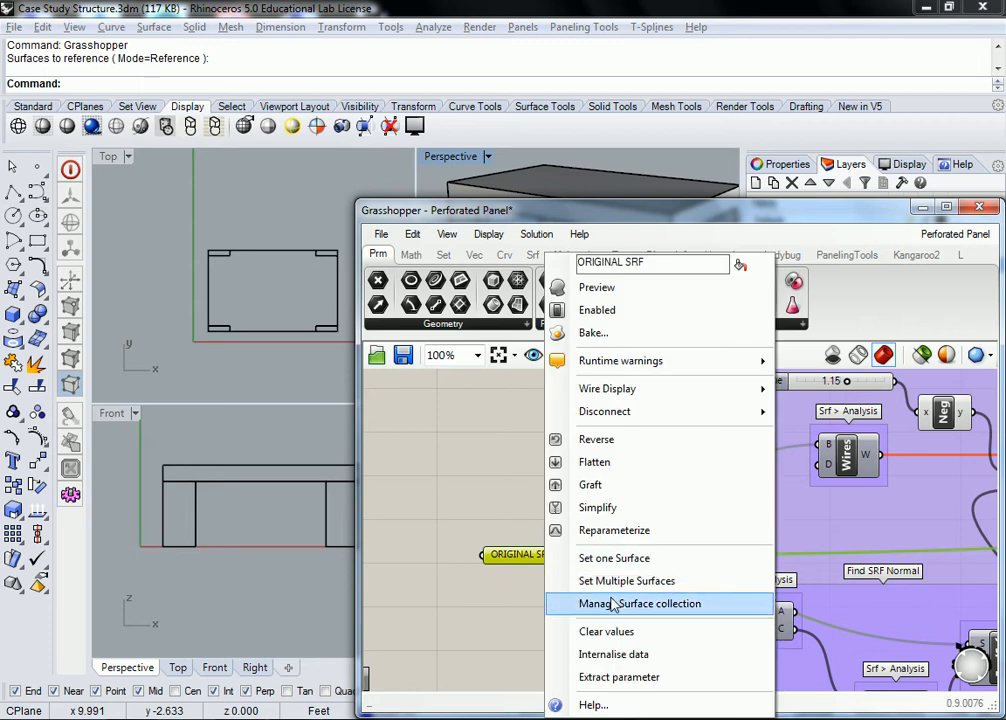
left_click(580, 603)
left_click(425, 398)
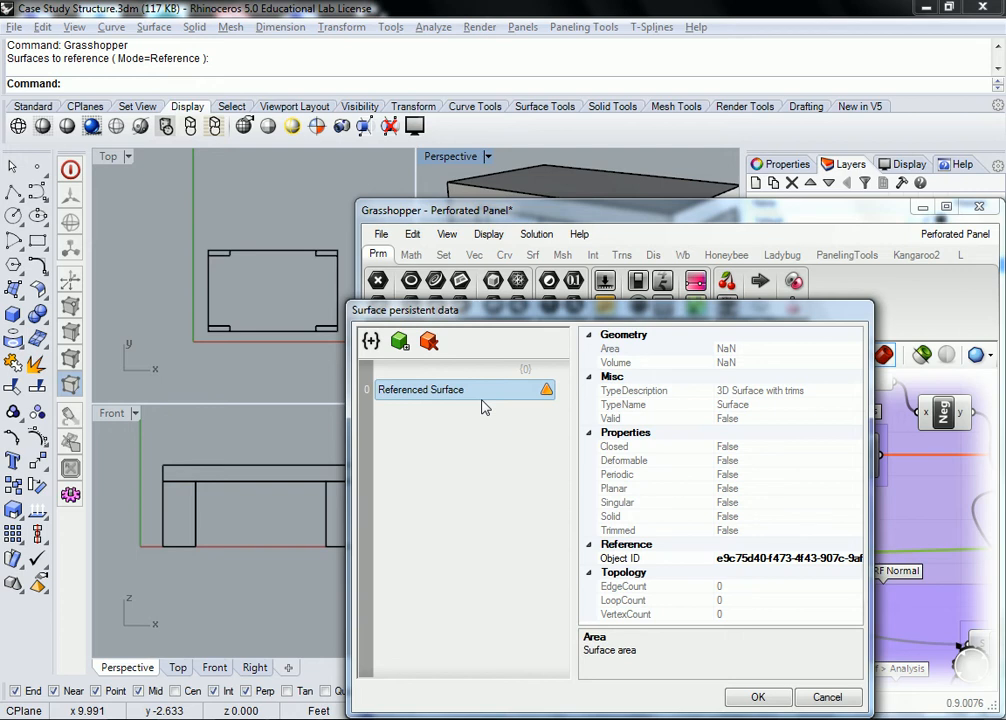
key("Escape")
left_click(600, 430)
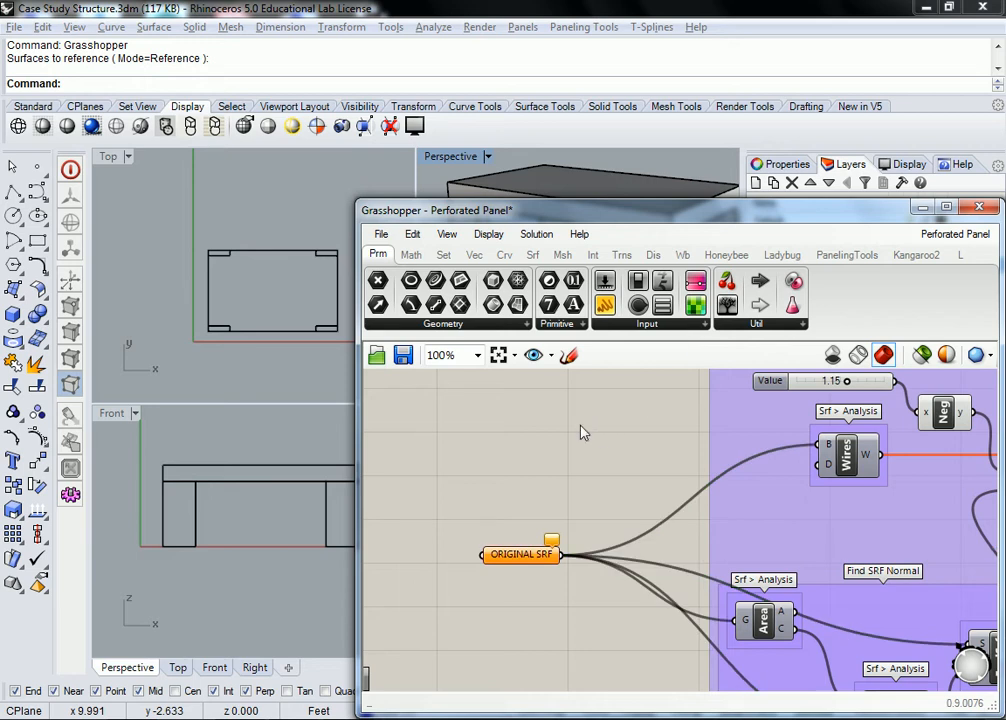
Shrink the Grasshopper window and minimize it to uncover the structure in the Rhino viewports
left_click_drag(371, 198, 671, 244)
right_click_drag(487, 173, 539, 249)
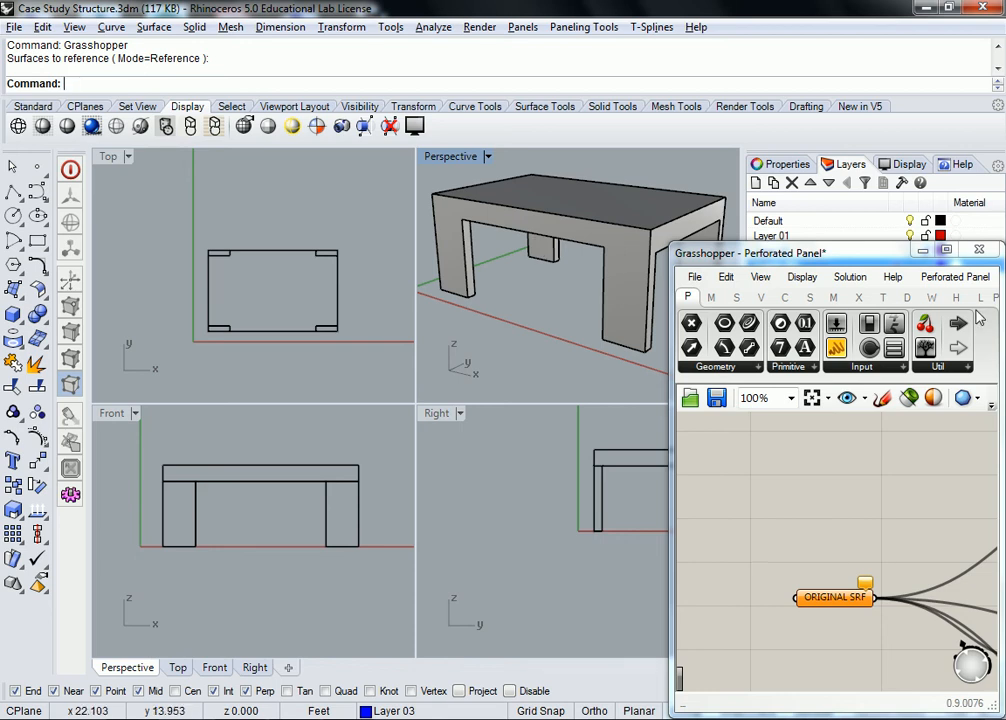
left_click(922, 251)
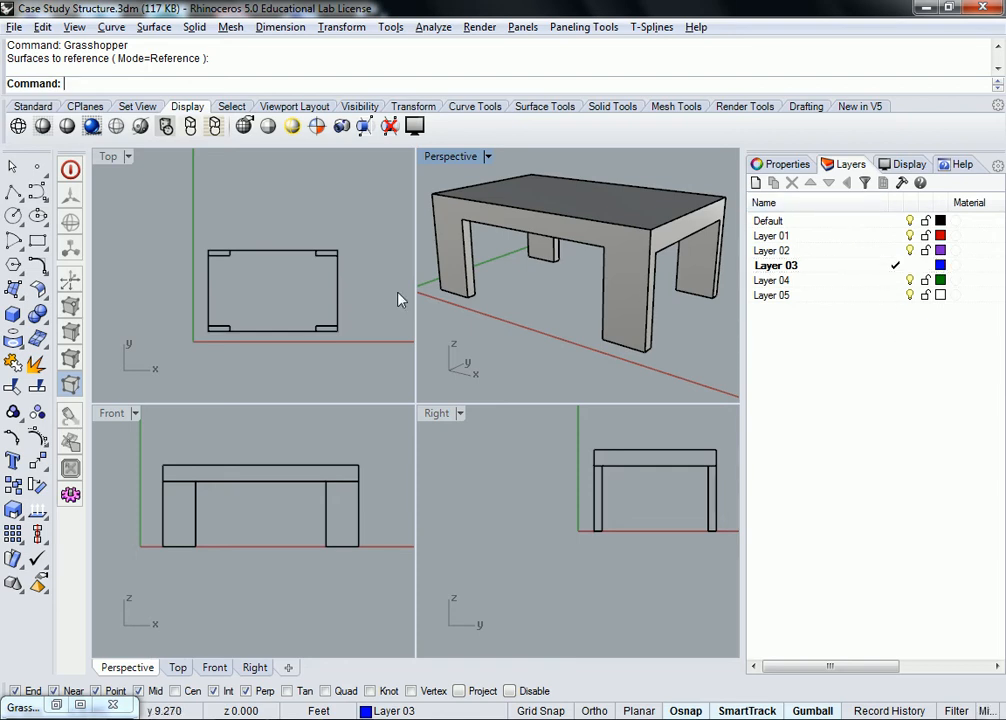
right_click_drag(295, 332, 277, 321)
right_click_drag(523, 317, 534, 309)
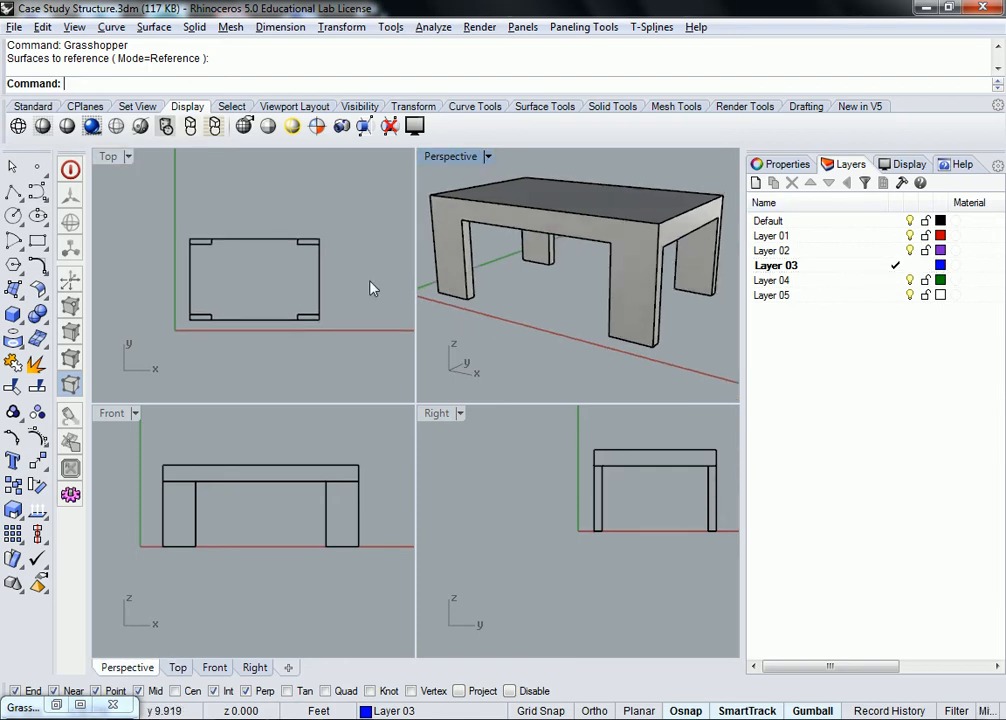
left_click(14, 315)
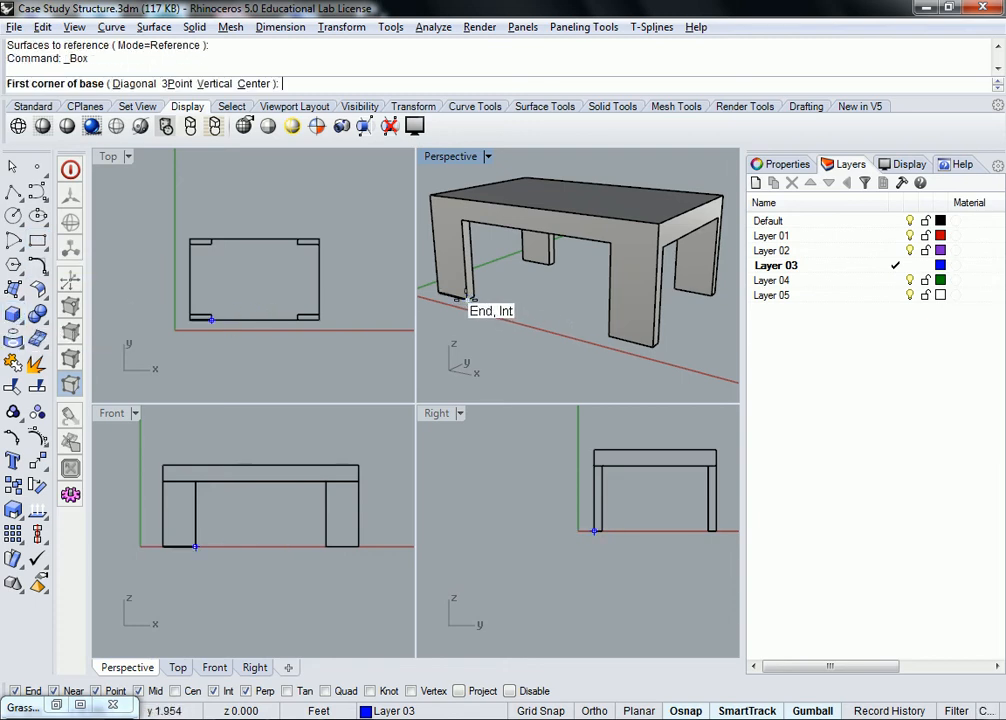
scroll(462, 297, "up", 3)
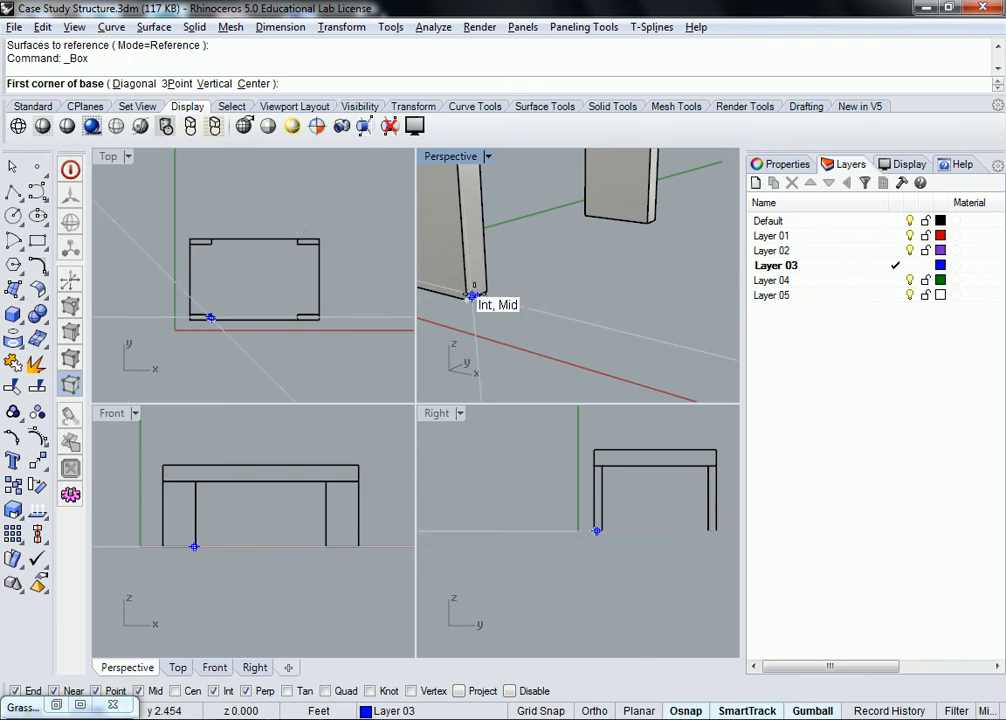
left_click(468, 297)
scroll(540, 280, "down", 3)
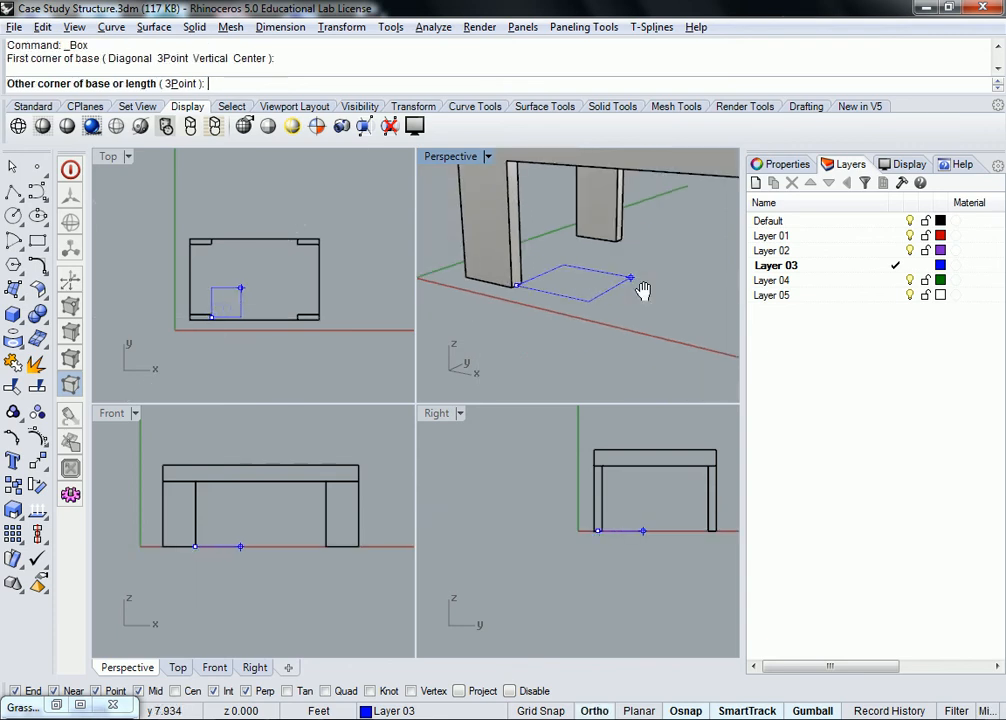
right_click_drag(478, 304, 672, 228)
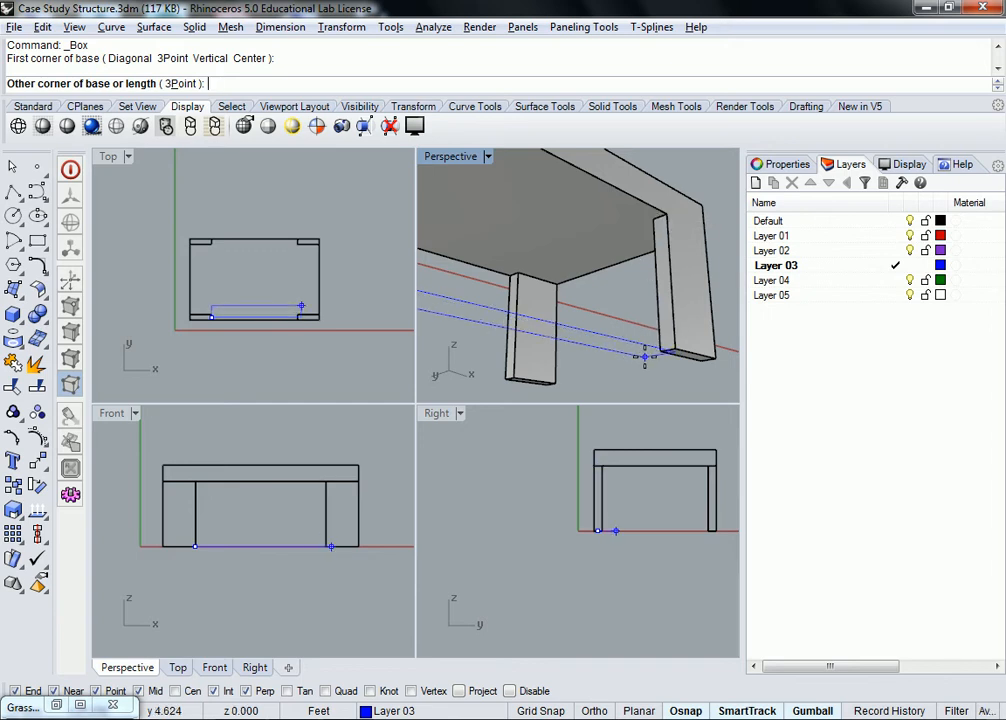
scroll(648, 356, "up", 5)
right_click_drag(670, 350, 588, 150)
scroll(622, 338, "down", 5)
right_click(600, 135, "shift")
key("Escape")
key("Escape")
right_click_drag(586, 260, 604, 294)
left_click(13, 315)
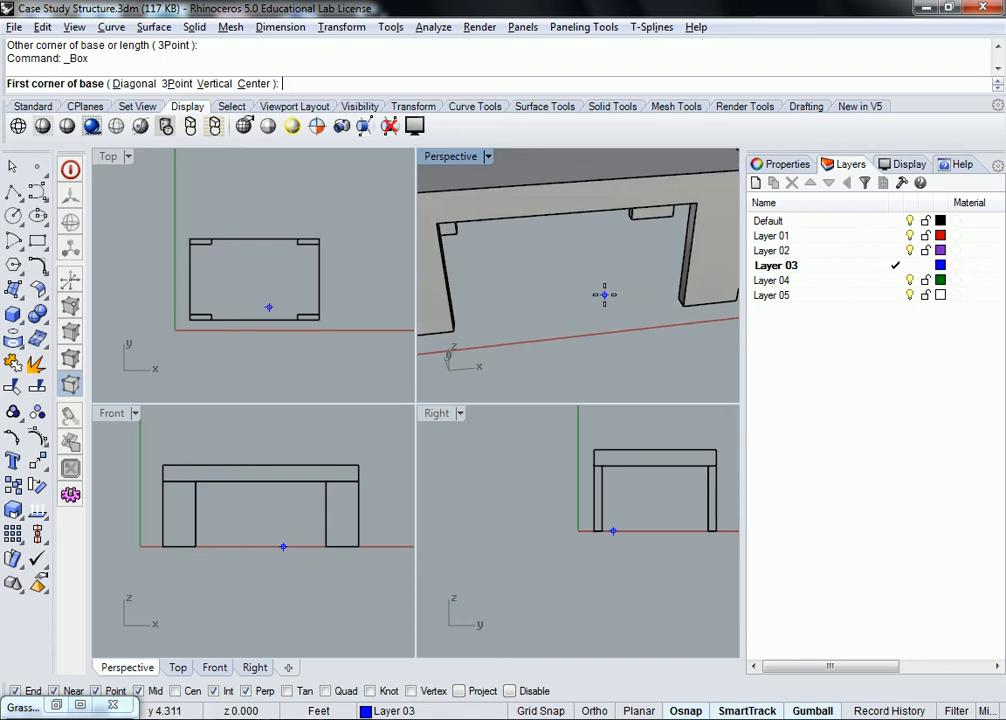
right_click(486, 288)
Measure the distance between the two front legs along the base of the opening
type("Distance")
key("Return")
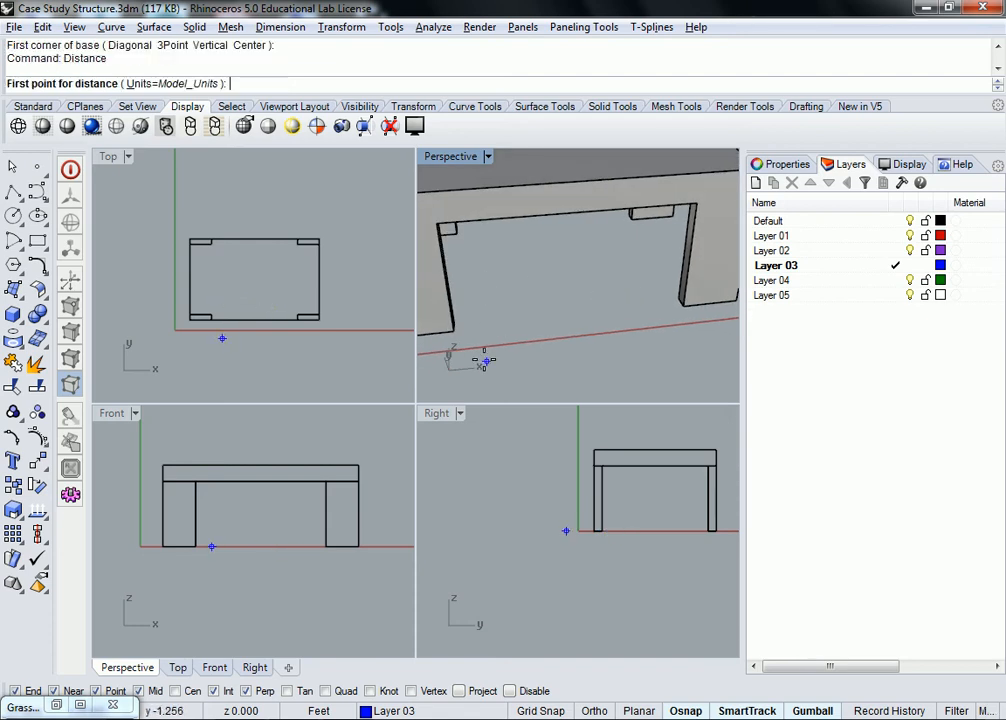
left_click(452, 331)
left_click(688, 317)
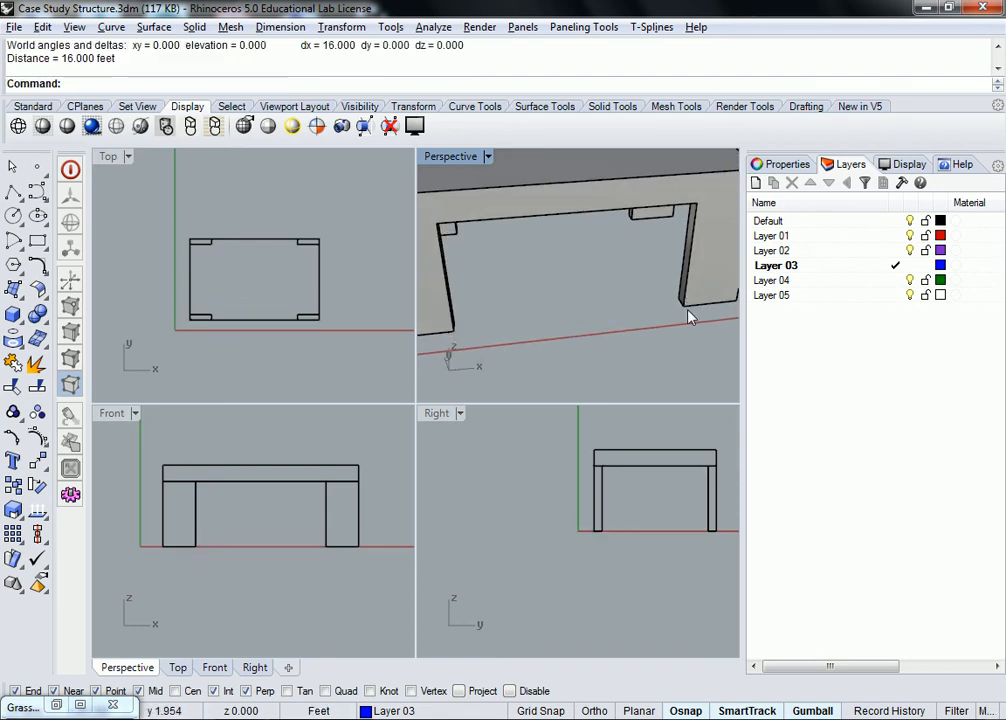
Start a box at the midpoint of the front leg's inner bottom edge with a 16' by 1" base across the opening
right_click_drag(680, 316, 86, 291)
left_click(15, 316)
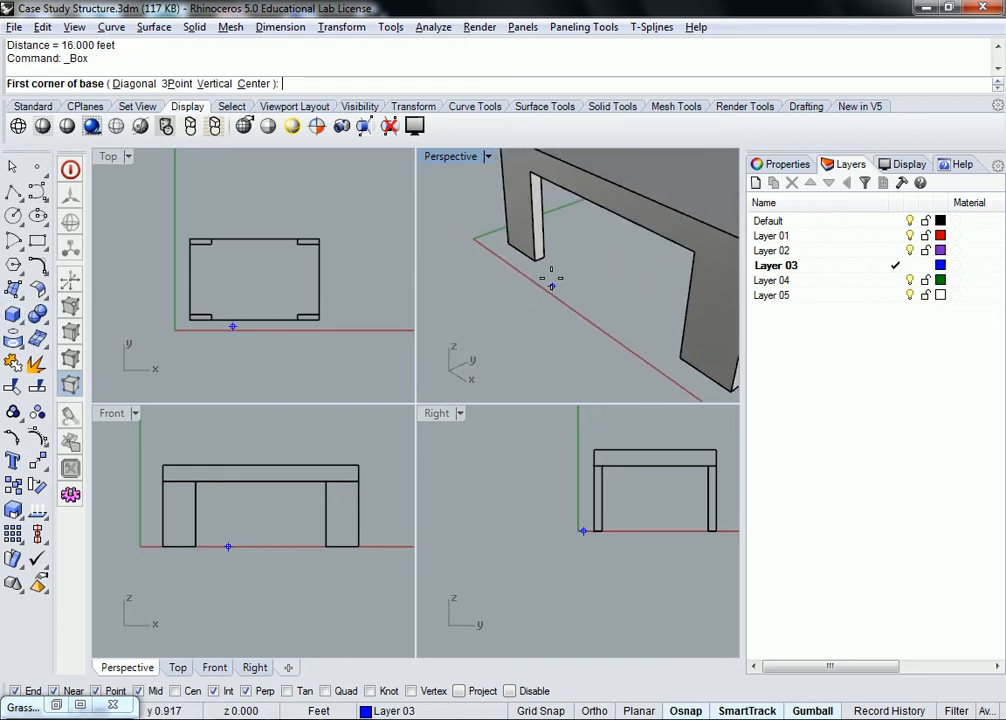
scroll(534, 265, "up", 3)
left_click(534, 263)
right_click_drag(562, 284, 671, 292)
type("@16")
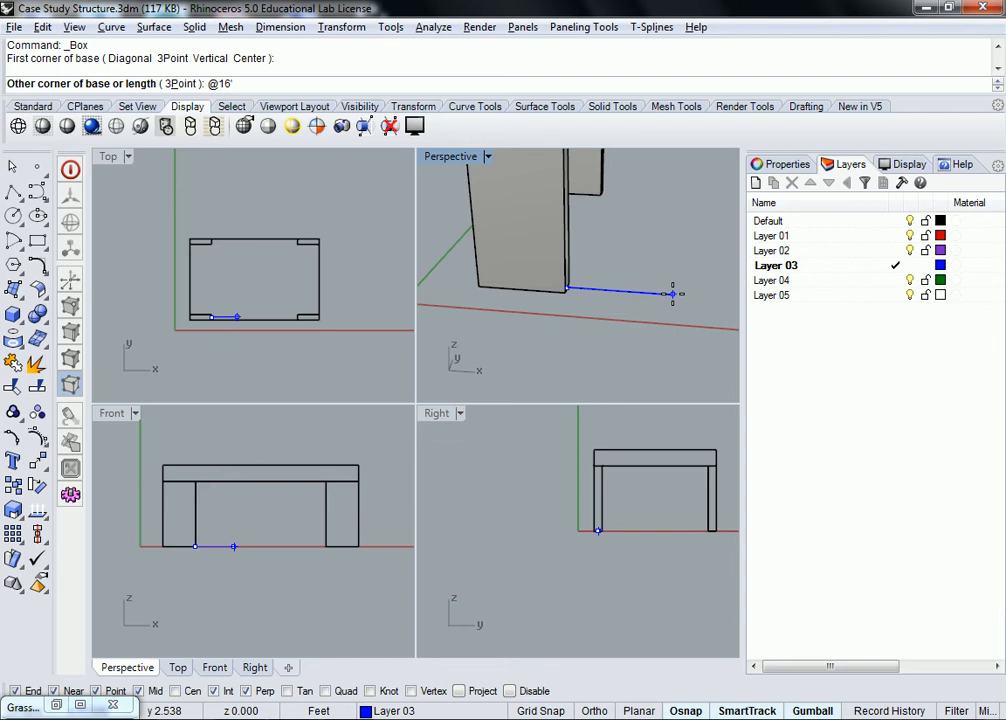
type("',1\"")
key("Return")
Set the box height to 8 feet by snapping to the underside of the beam at the opposite leg
right_click_drag(672, 293, 669, 190)
scroll(606, 288, "down", 6)
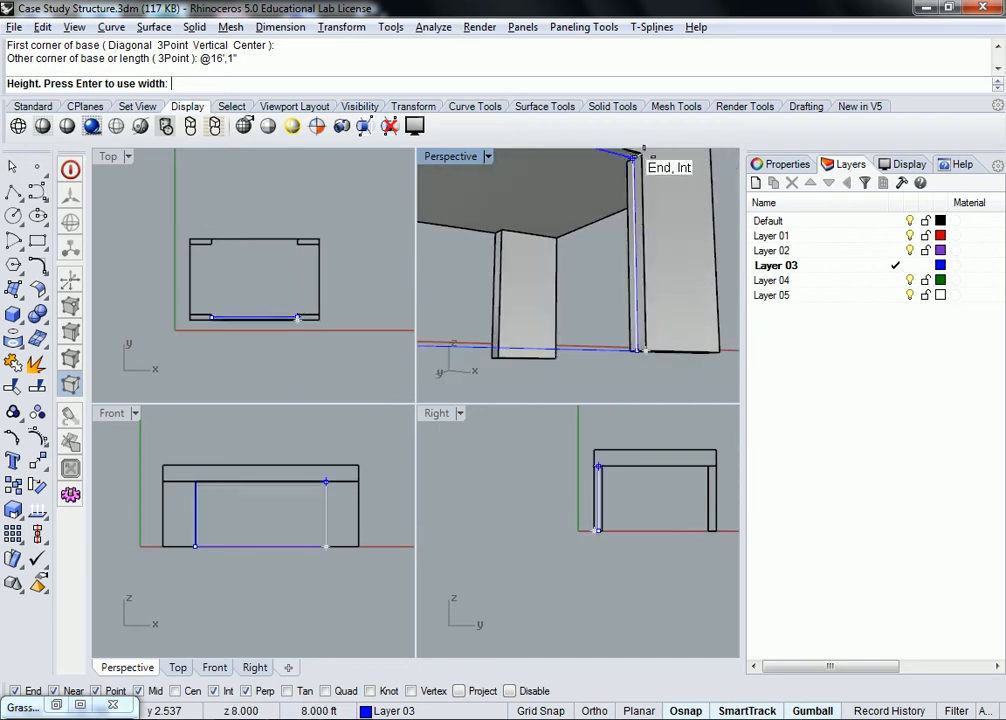
left_click(642, 156)
Check the thin panel's thickness and position between the front legs in the Perspective and Top views
scroll(674, 211, "down", 7)
right_click_drag(577, 188, 679, 241)
scroll(250, 305, "up", 9)
scroll(170, 333, "up", 6)
right_click_drag(170, 333, 245, 303)
scroll(232, 306, "up", 11)
scroll(262, 325, "down", 6)
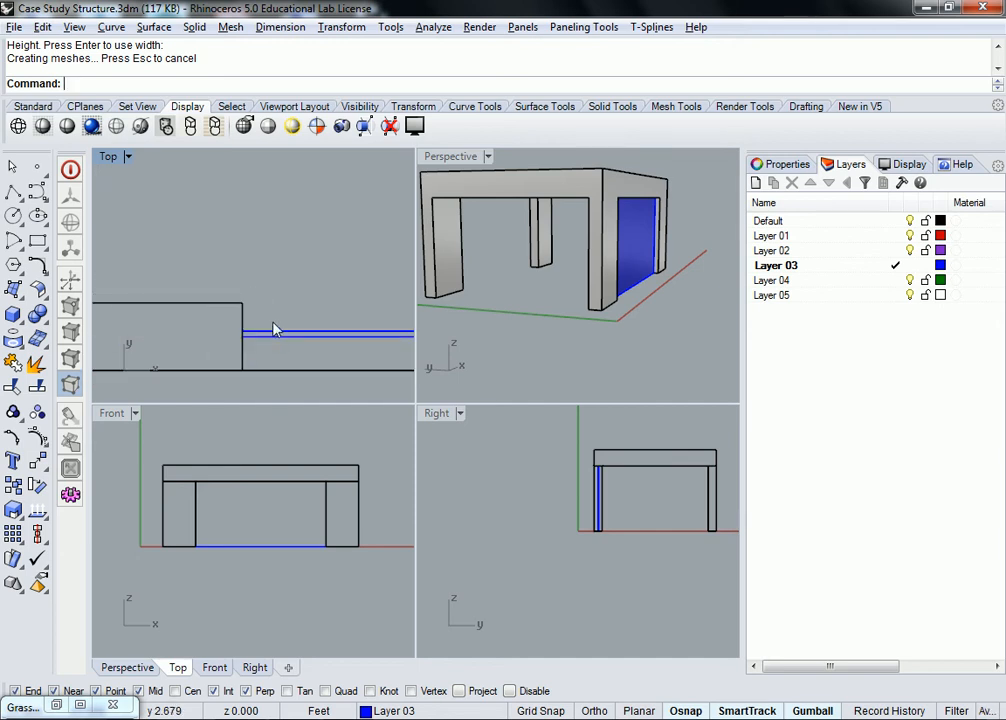
right_click_drag(674, 280, 660, 281)
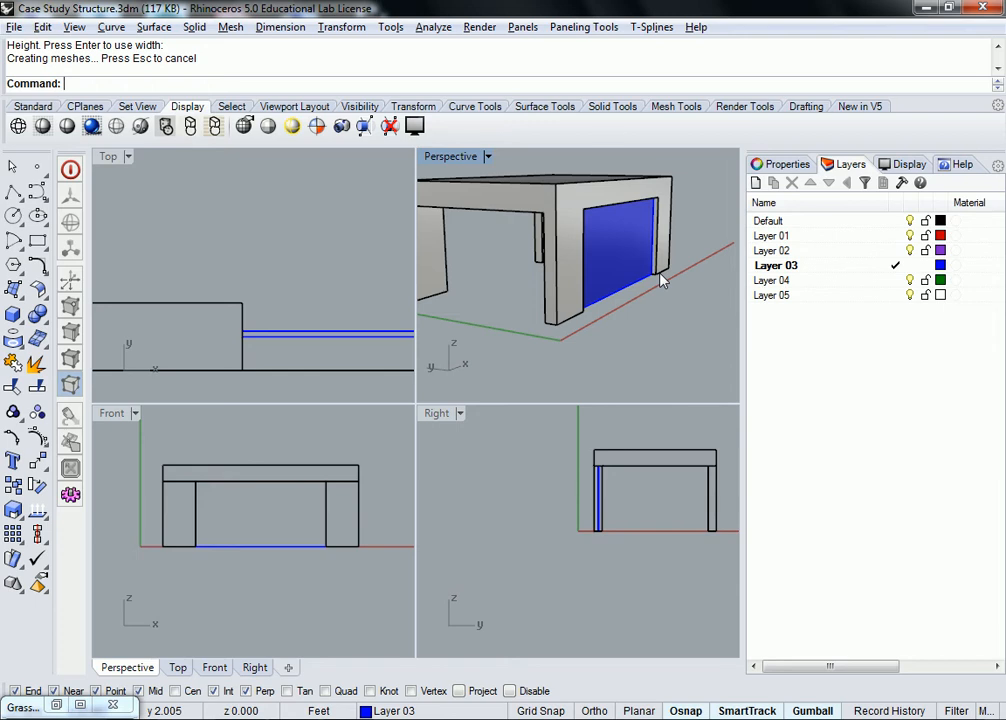
Switch to the web browser and search Google Images for "PERFORATED GLAZING SCREEN" in a new tab
key("alt+Tab")
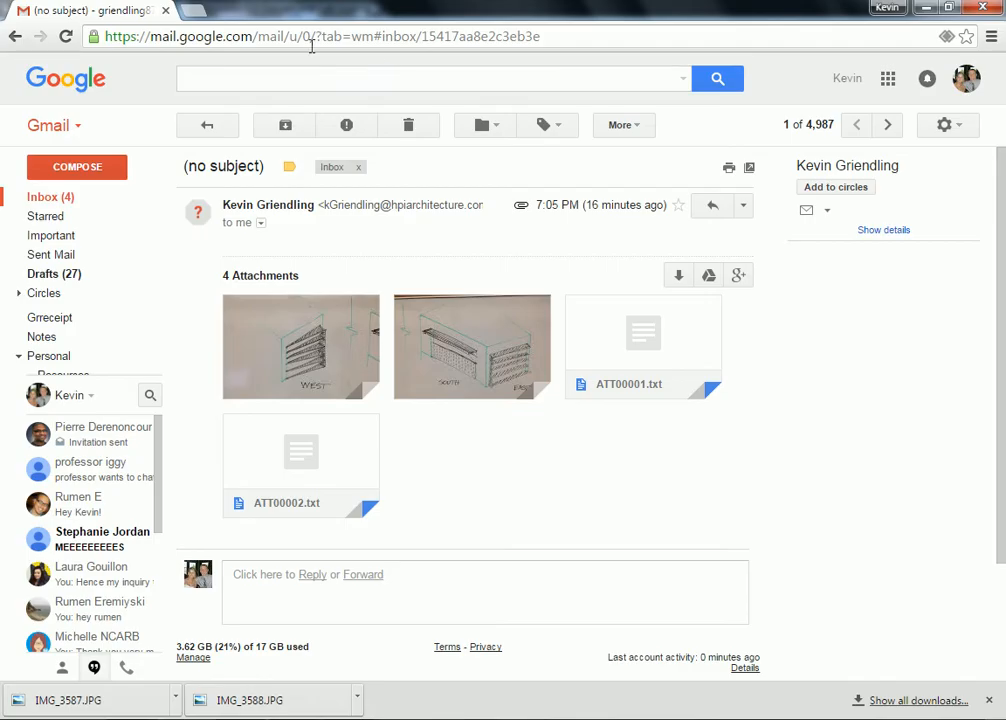
left_click(193, 12)
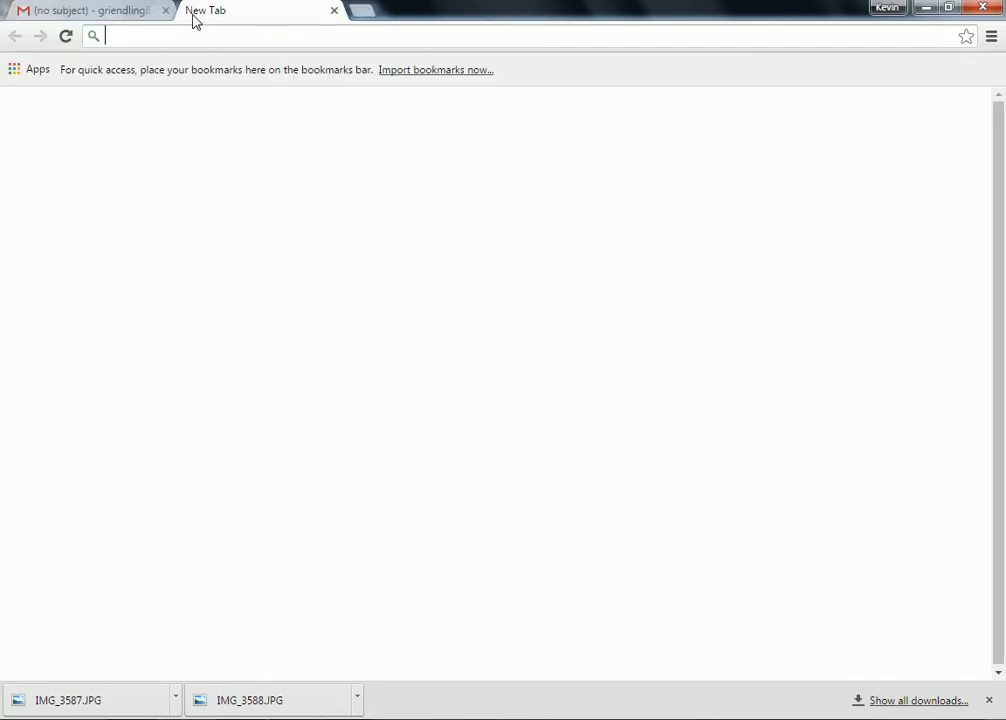
type("OE")
key("BackSpace")
key("BackSpace")
type("P")
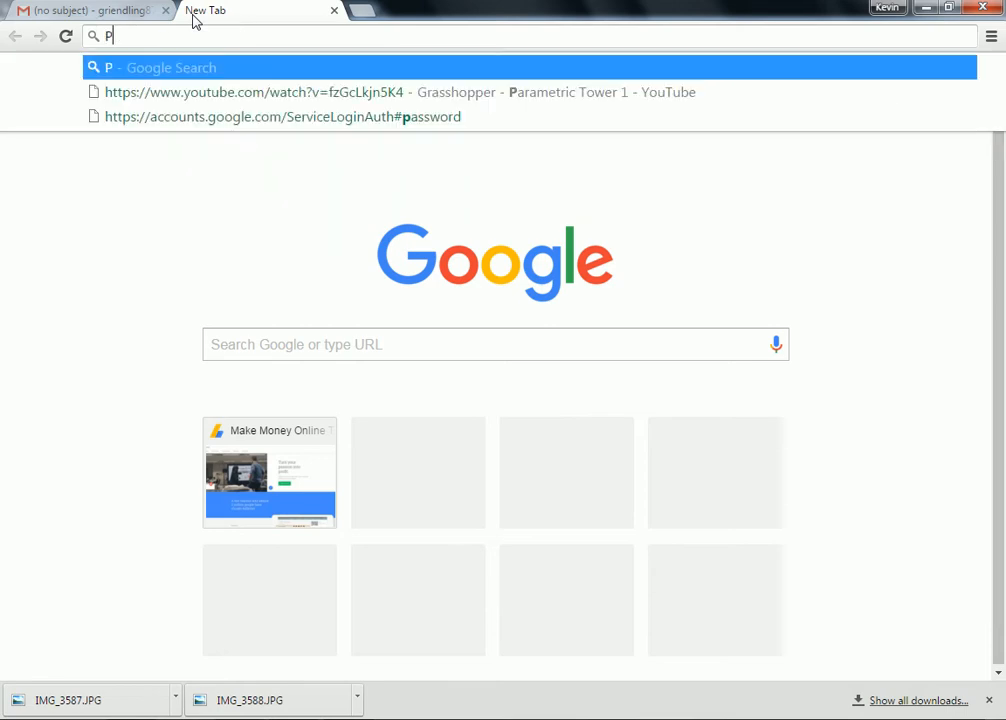
type("ERFORATED ")
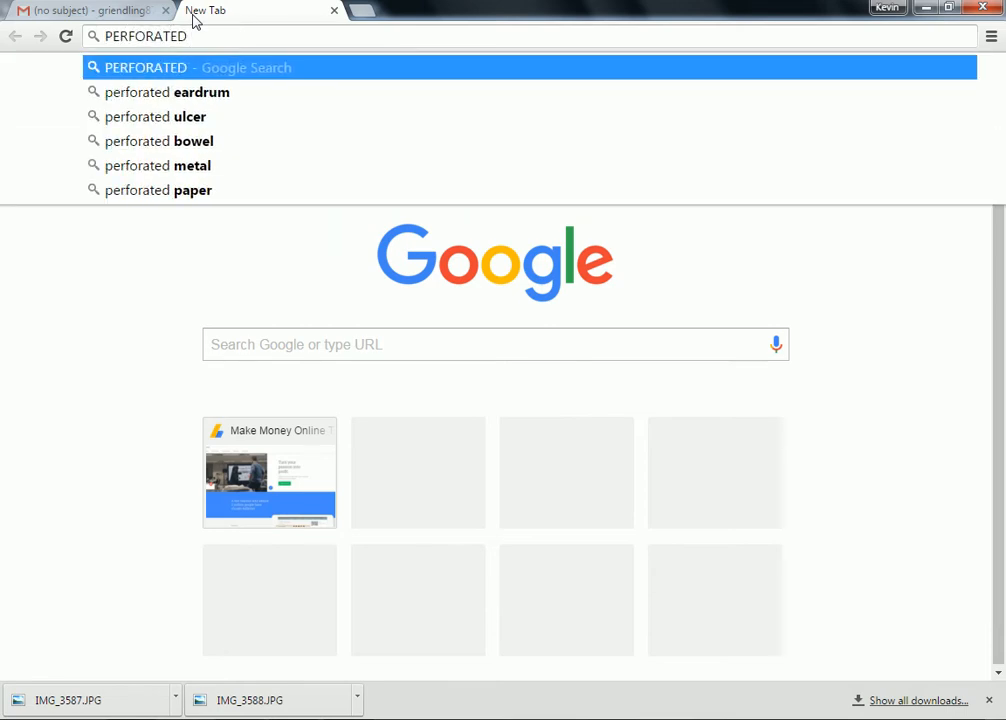
type("GLAZING SCREEN")
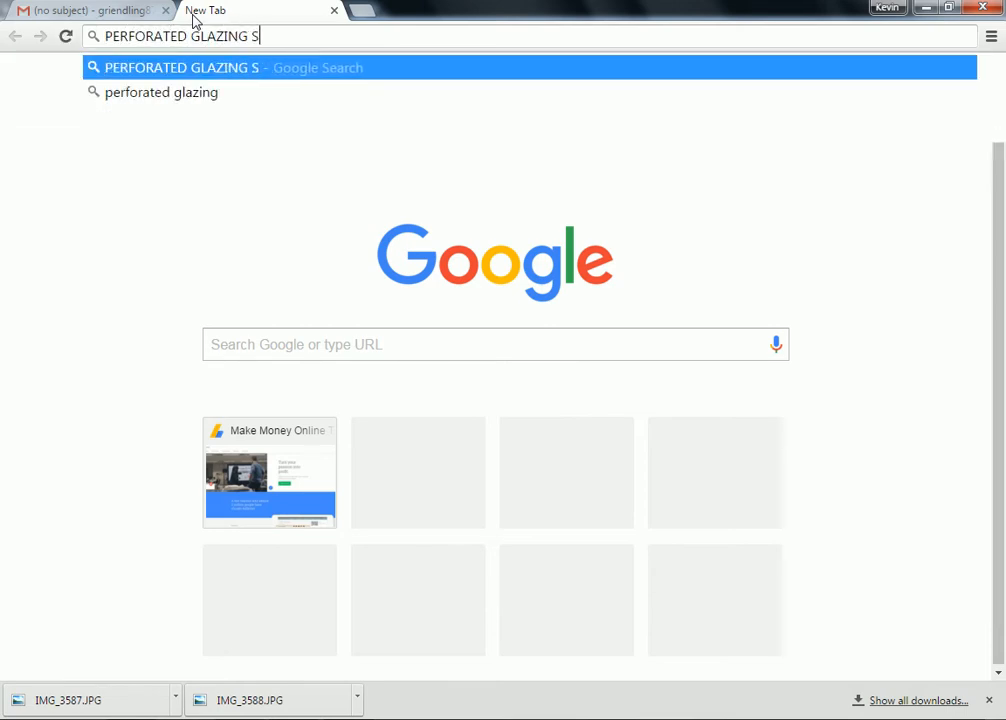
key("Return")
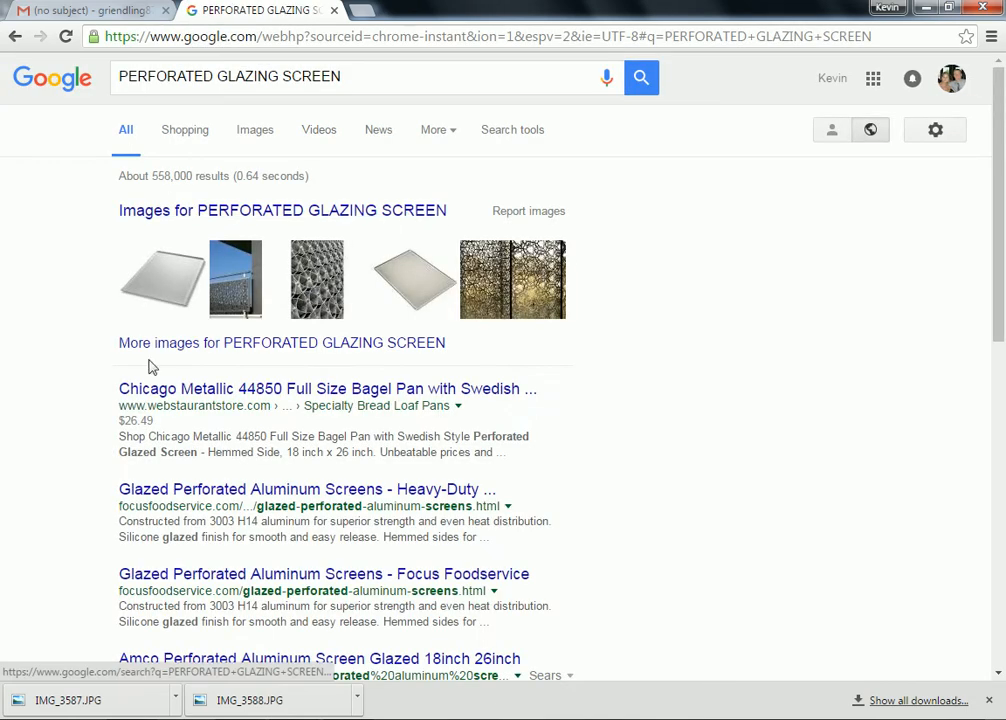
left_click(250, 132)
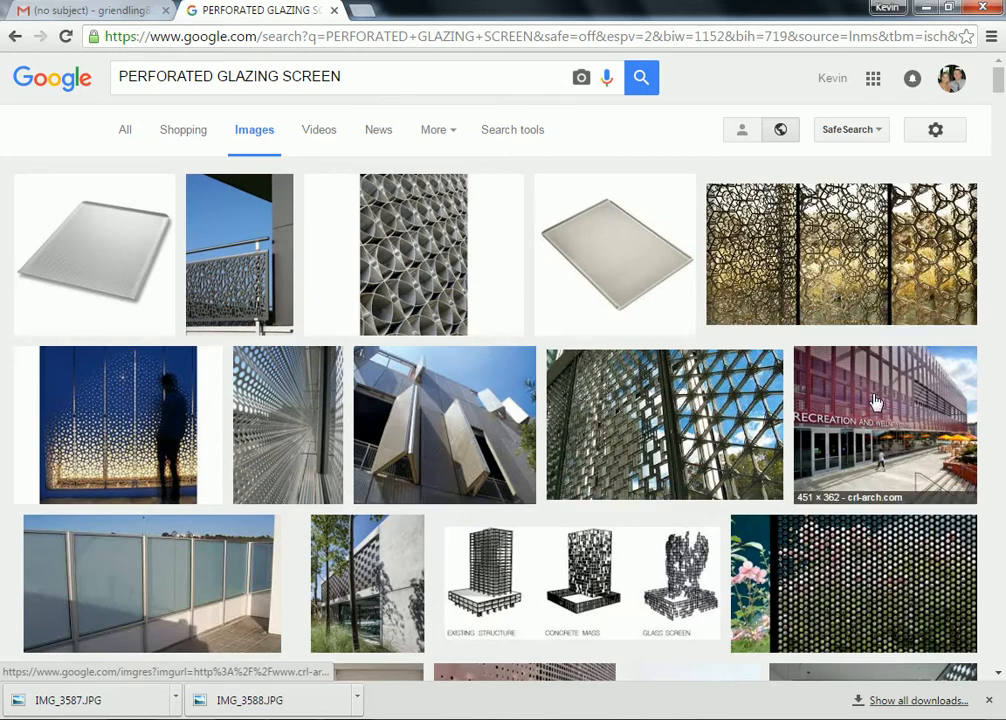
Enlarge the Recreation and Wellness Center perforated facade image to examine it, and switch back to Rhino
left_click(840, 420)
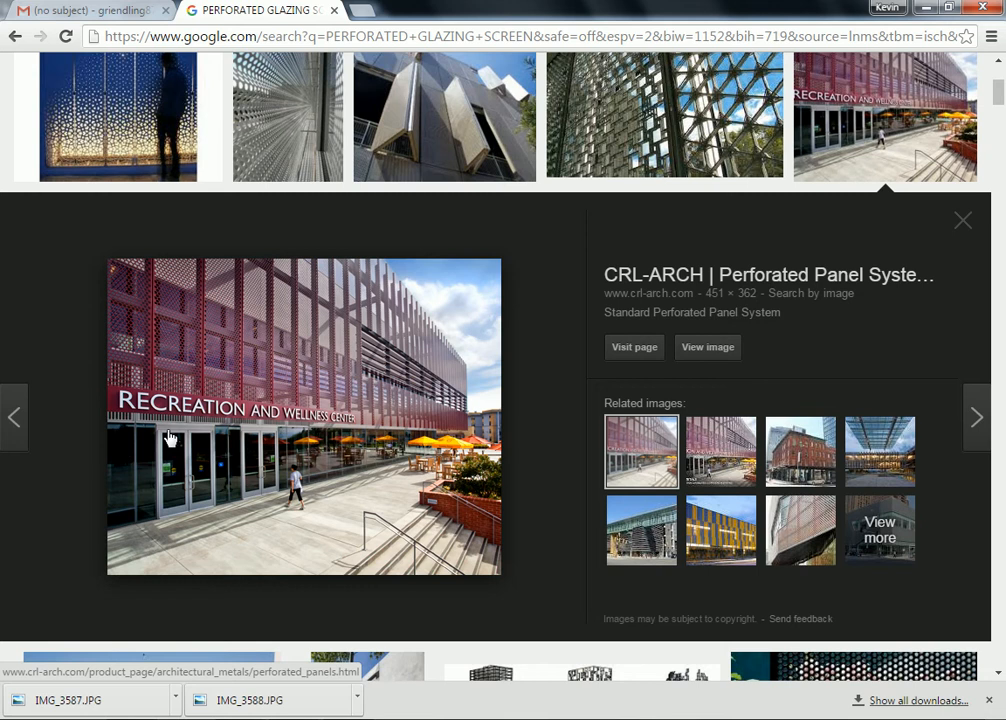
key("alt+Tab")
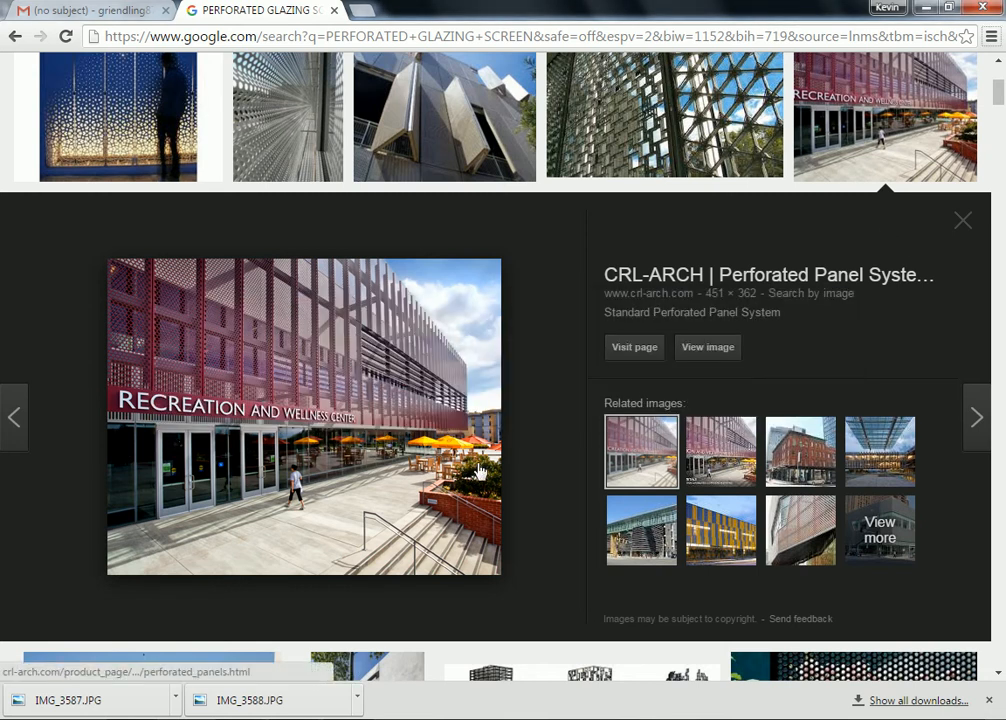
key("alt+Tab")
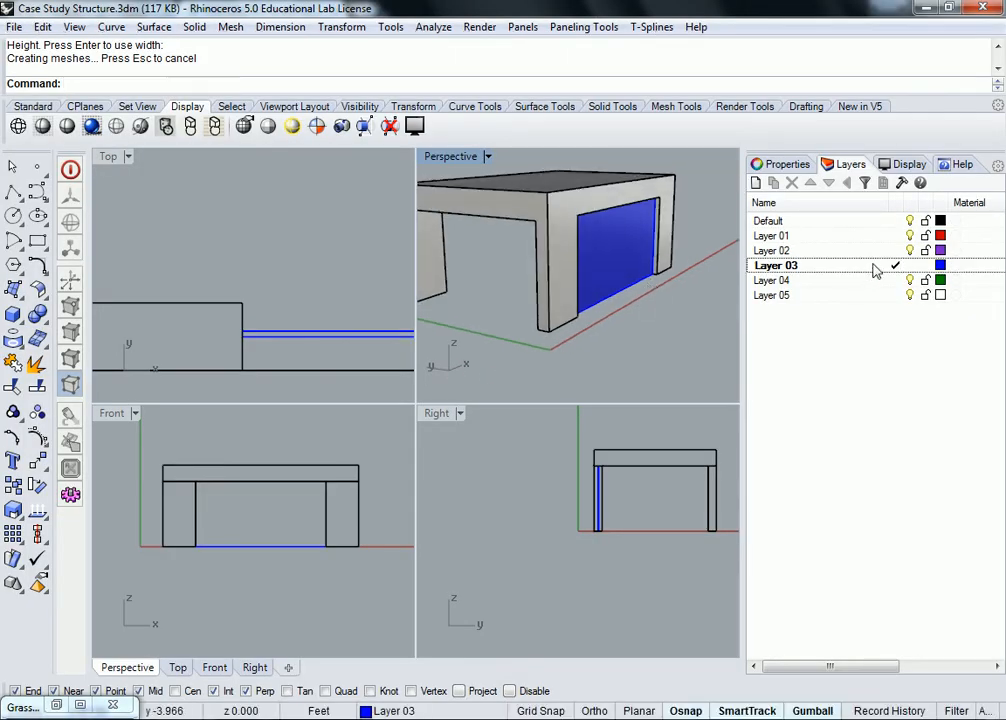
Make Layer 01 the current layer for modelling in front of the blue panel
double_click(860, 237)
right_click_drag(638, 278, 608, 332)
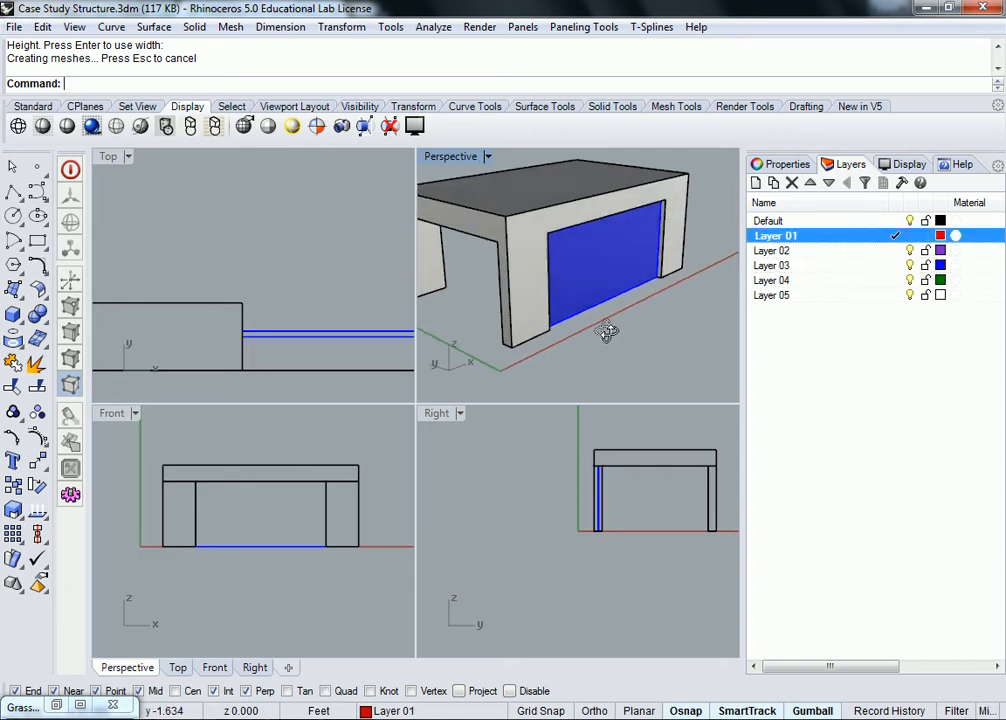
scroll(656, 265, "up", 5)
right_click_drag(629, 271, 658, 262, "shift")
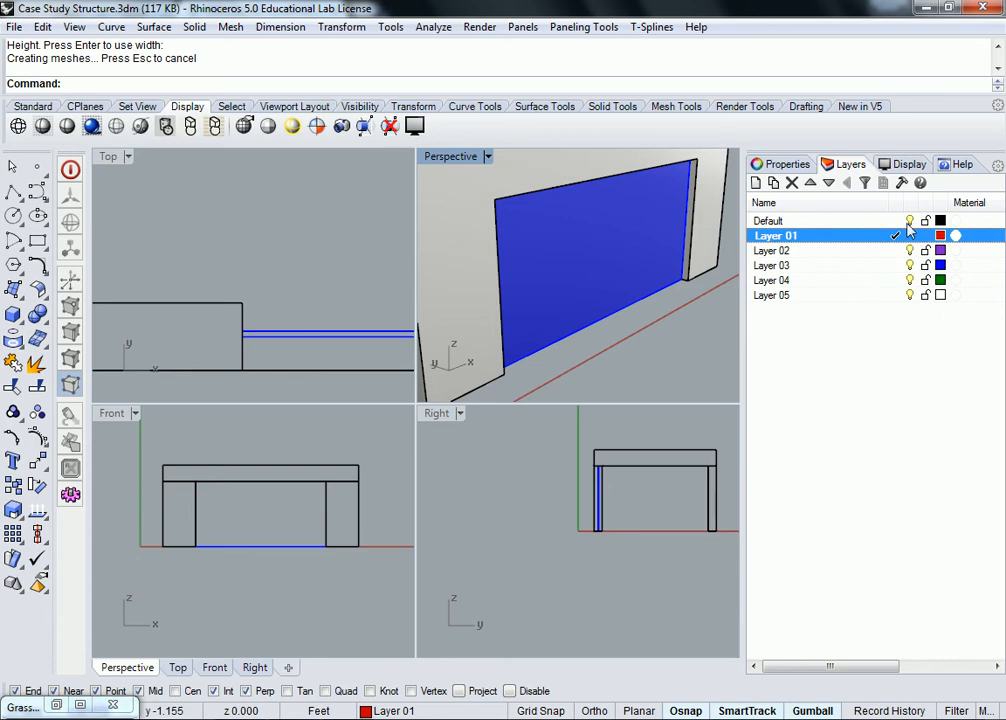
right_click_drag(626, 287, 668, 282)
scroll(668, 282, "up", 2)
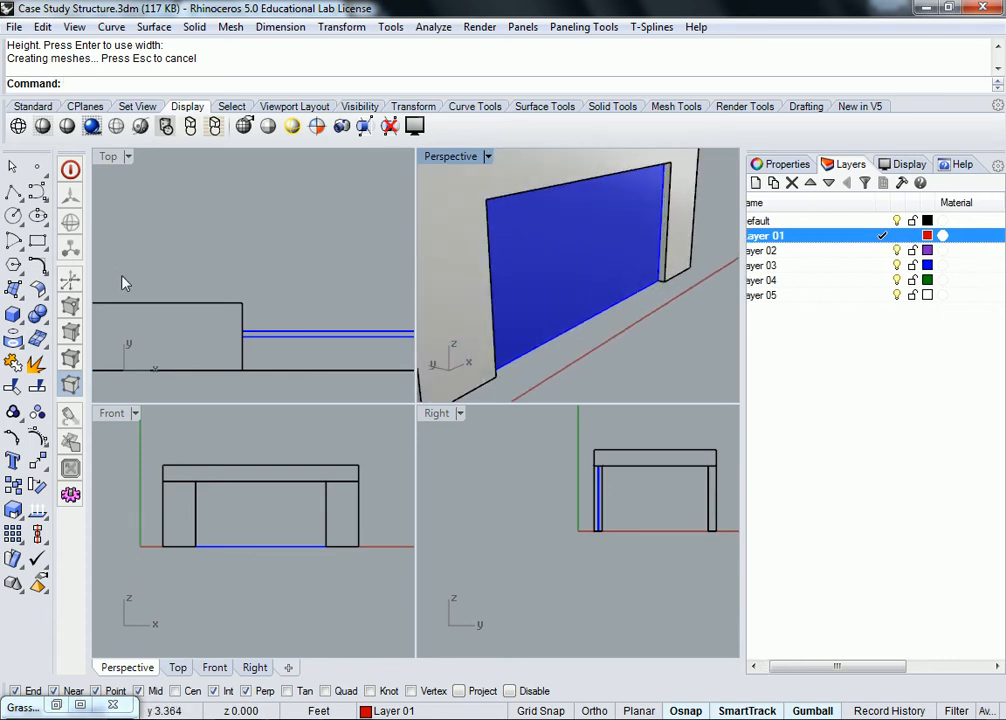
Build a four-corner surface across the front face of the opening, from the legs' base corners up to their mid-height
left_click(43, 246)
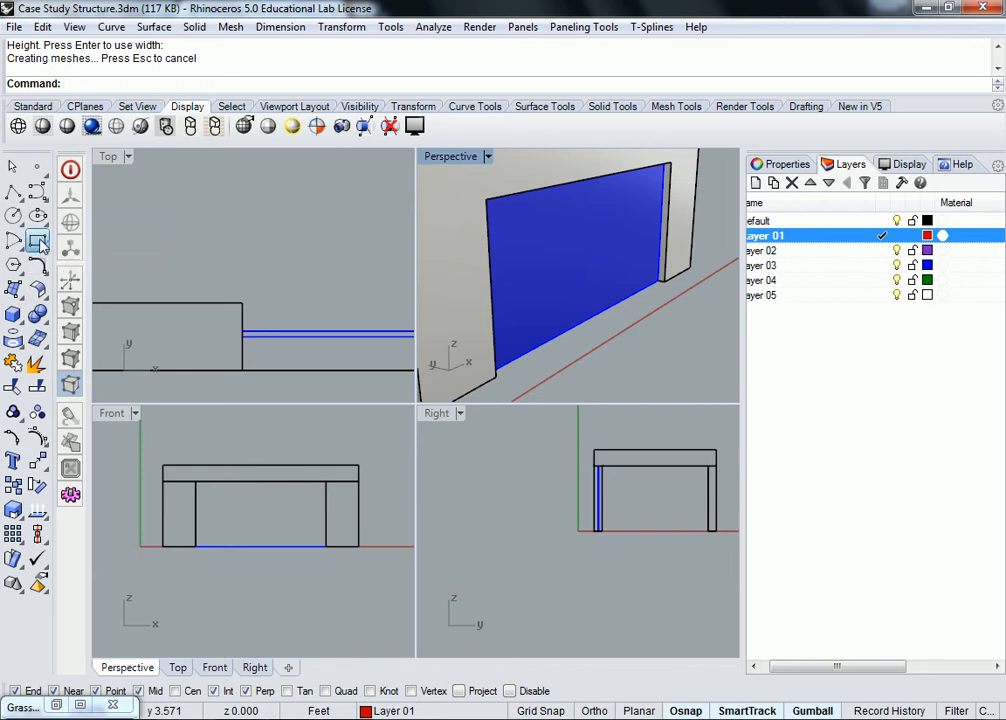
mouse_move(662, 323)
right_mouse_down()
mouse_move(640, 332)
mouse_move(651, 312)
right_mouse_up()
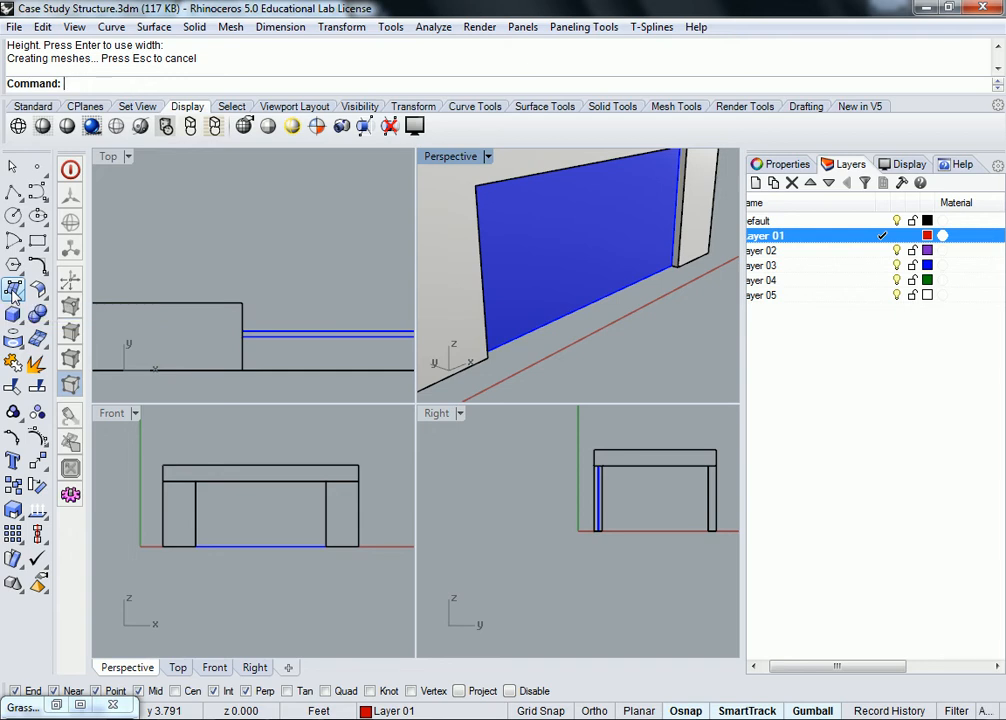
left_click(14, 289)
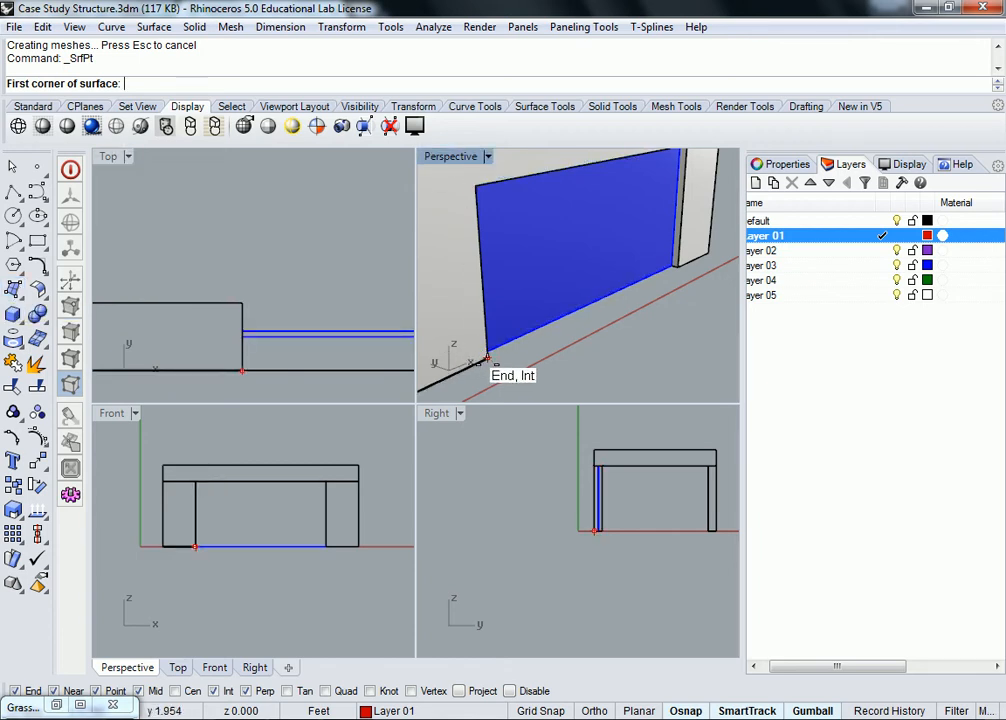
left_click(489, 360)
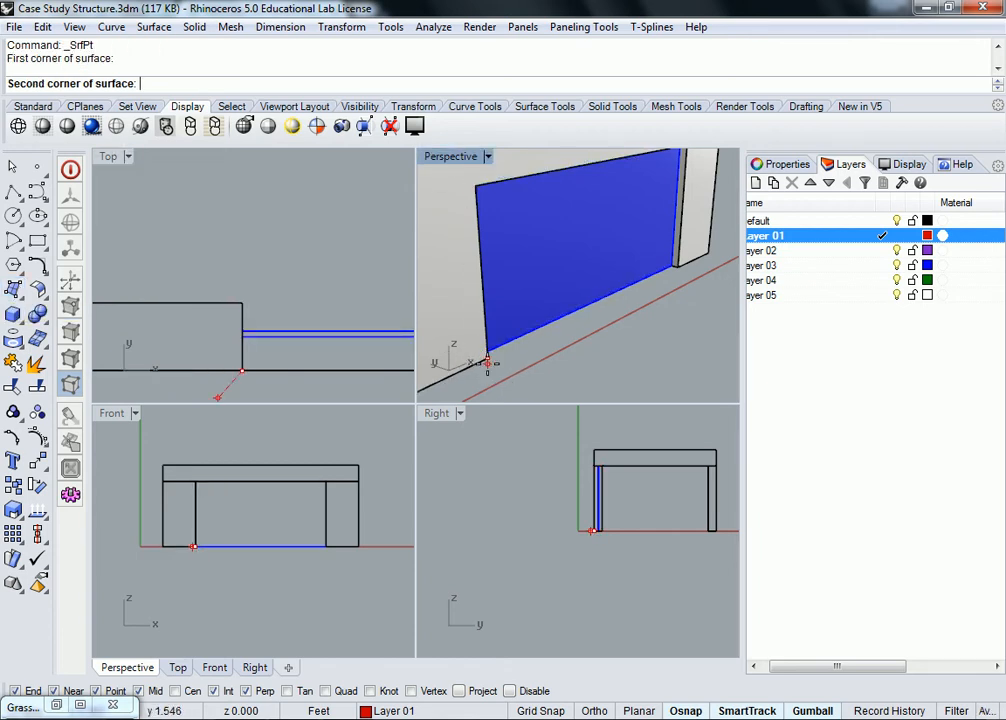
left_click(482, 279)
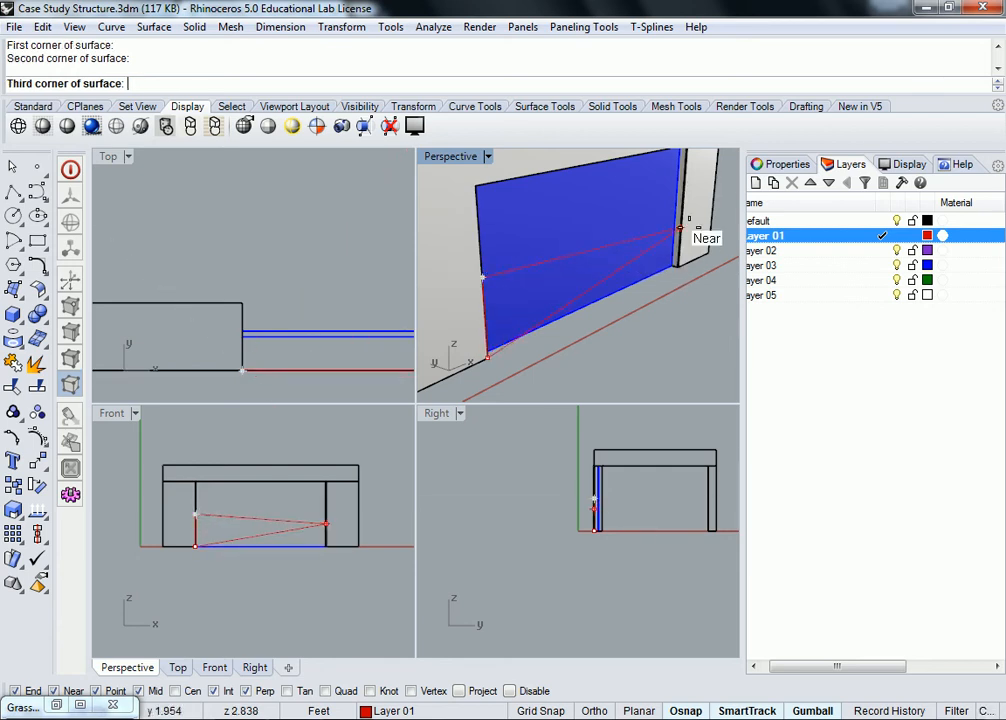
left_click(683, 211)
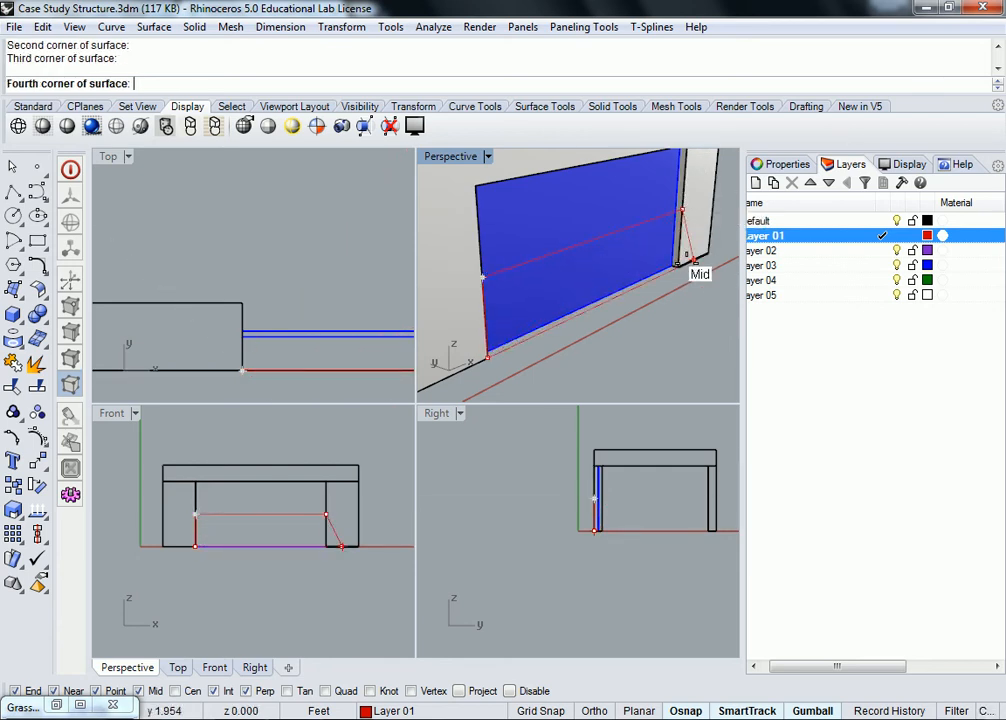
left_click(680, 268)
mouse_move(606, 268)
right_mouse_down()
mouse_move(658, 238)
mouse_move(591, 260)
mouse_move(616, 254)
mouse_move(635, 265)
mouse_move(617, 281)
mouse_move(679, 270)
mouse_move(600, 269)
right_mouse_up()
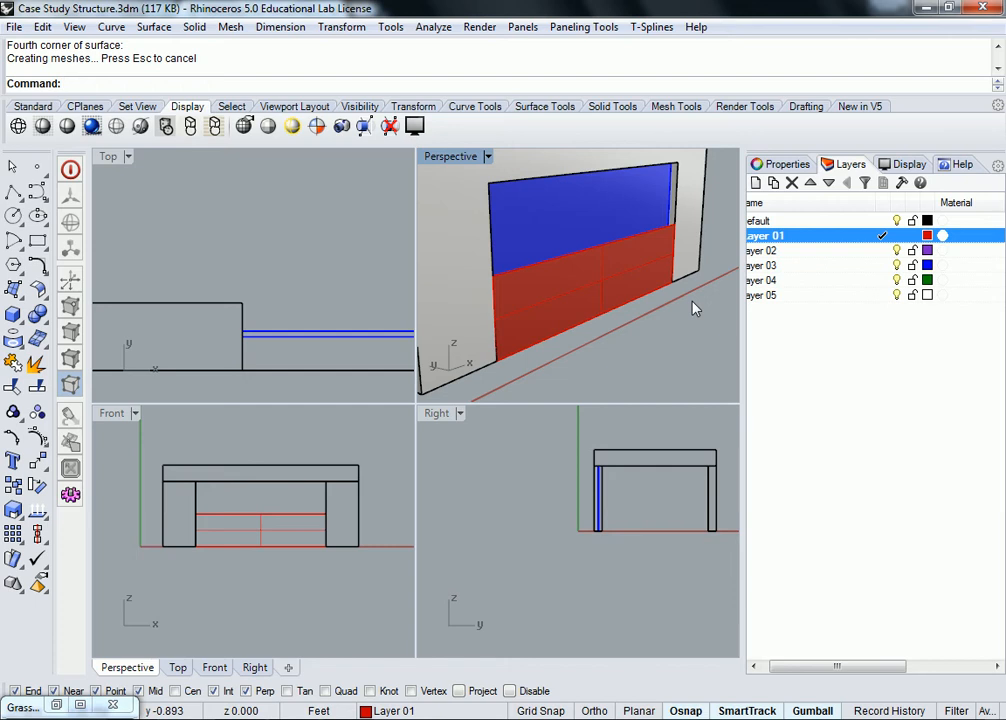
Raise the top edge of the red surface vertically to about two thirds of the opening's height
right_click_drag(292, 321, 204, 273)
scroll(204, 273, "down", 3)
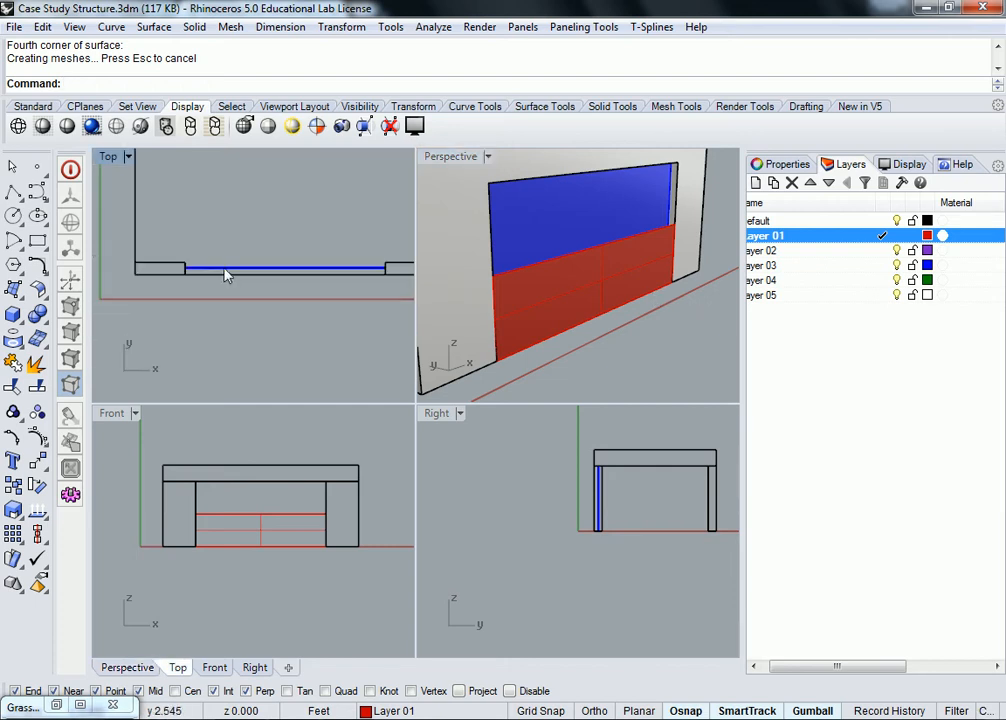
left_click(597, 256)
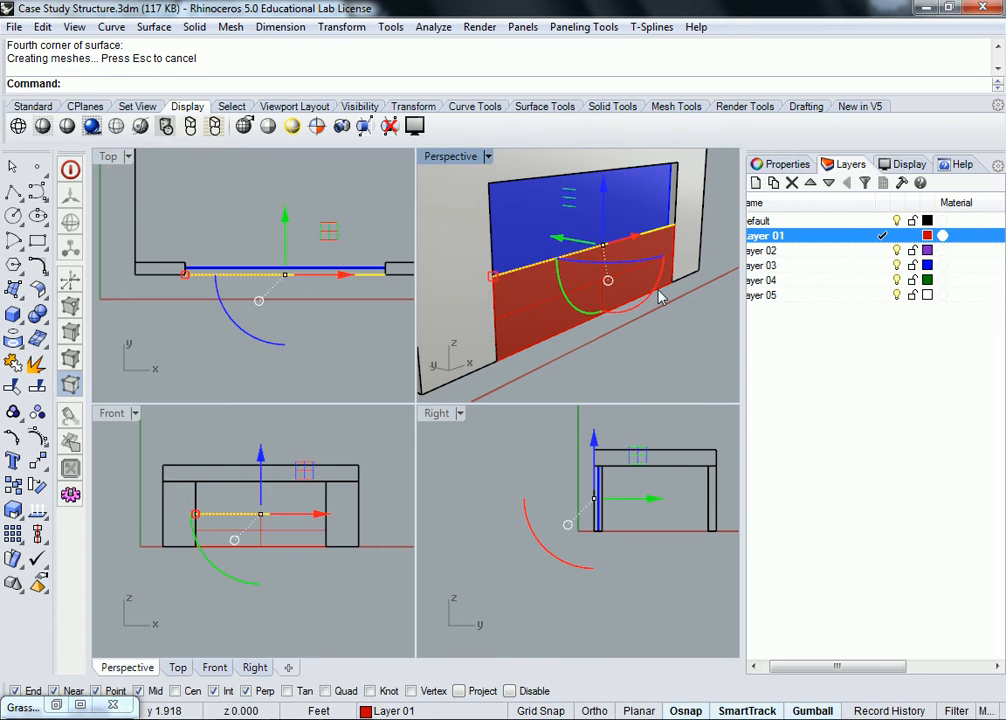
left_click_drag(602, 197, 602, 160)
key("Escape")
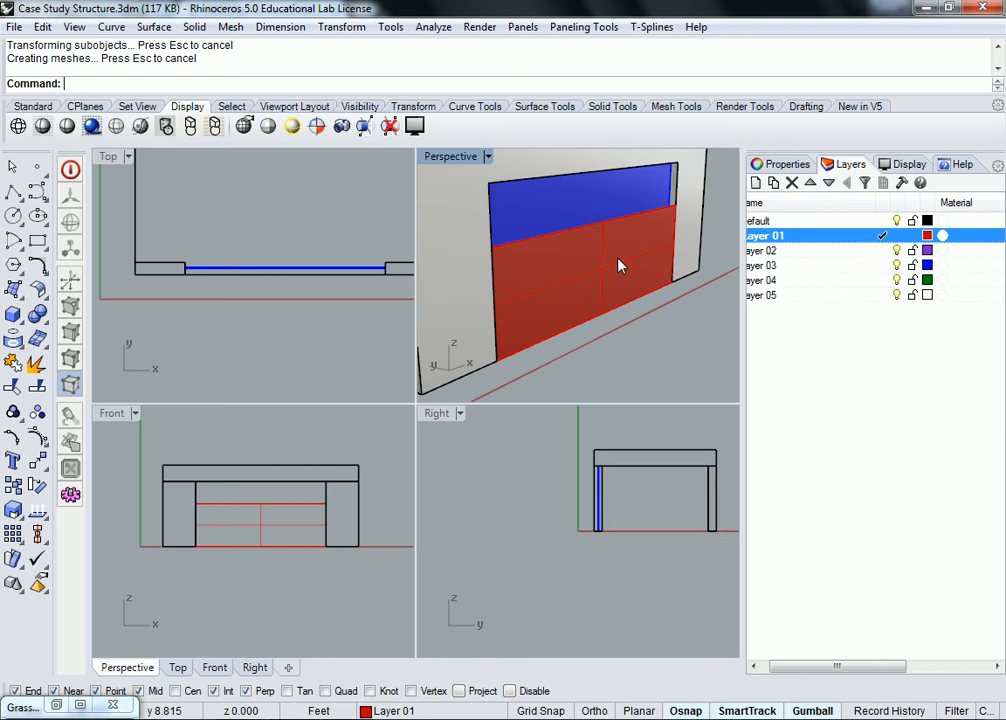
Restore the Grasshopper window beside the model and maximize the Perspective view with the whole front opening in sight
right_click_drag(586, 265, 632, 240)
scroll(632, 240, "up", 2)
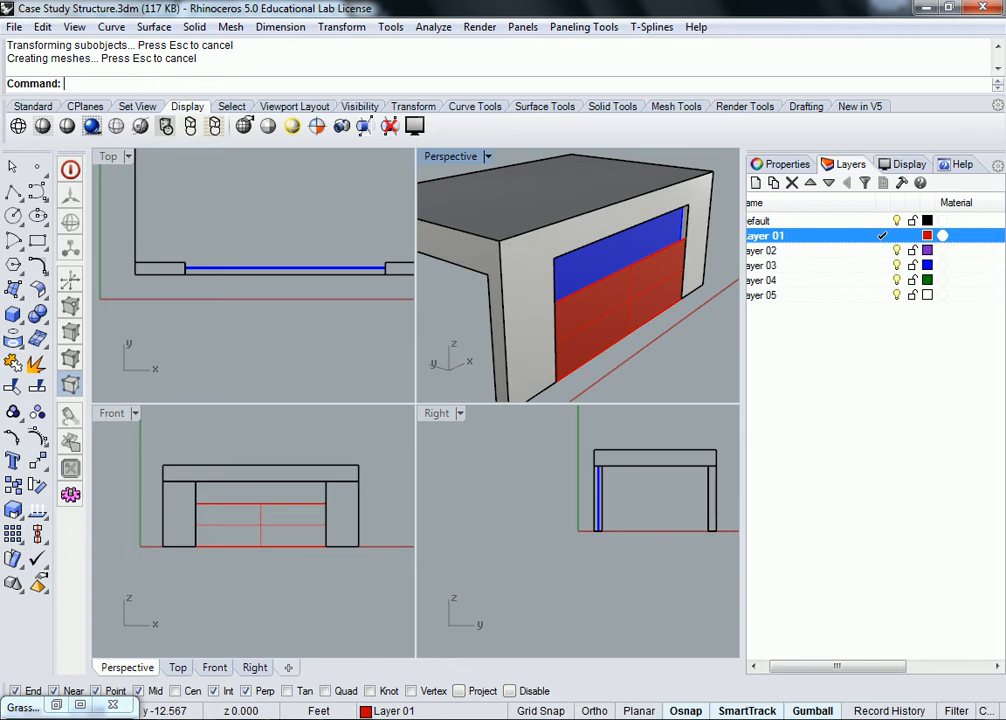
right_click_drag(674, 224, 648, 272)
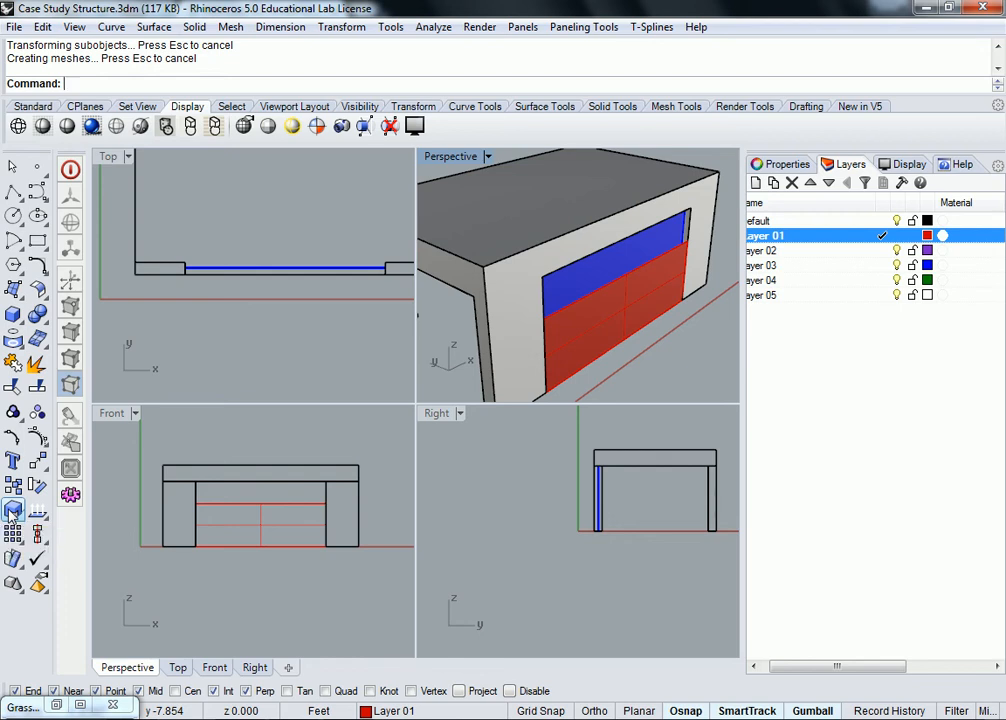
left_click_drag(32, 707, 880, 20)
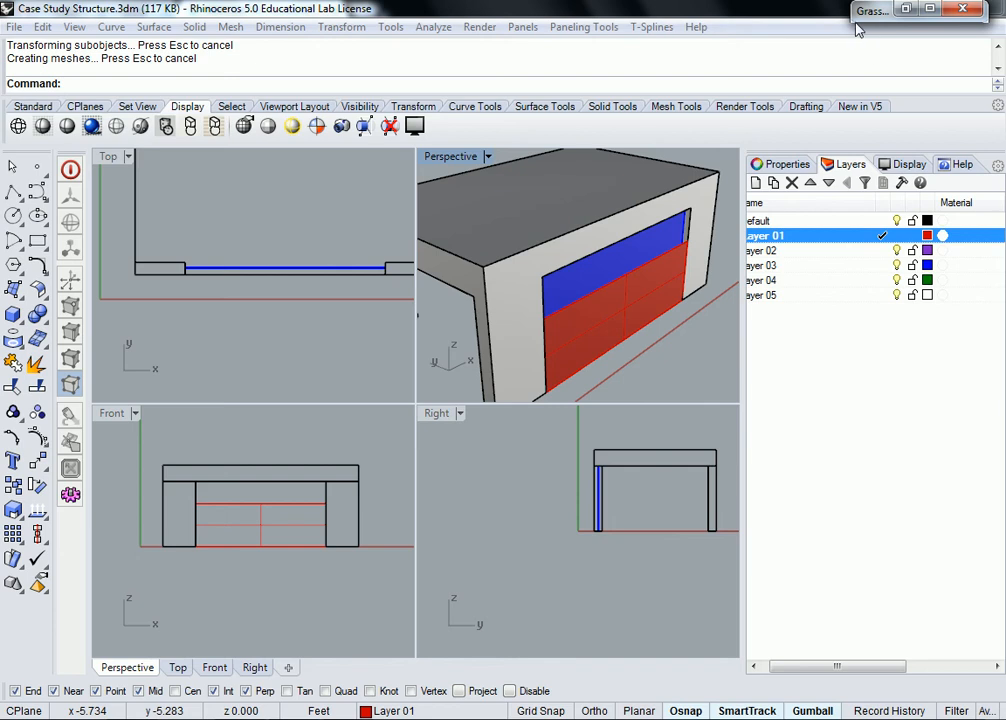
left_click(851, 26)
left_click(862, 12)
left_click(907, 9)
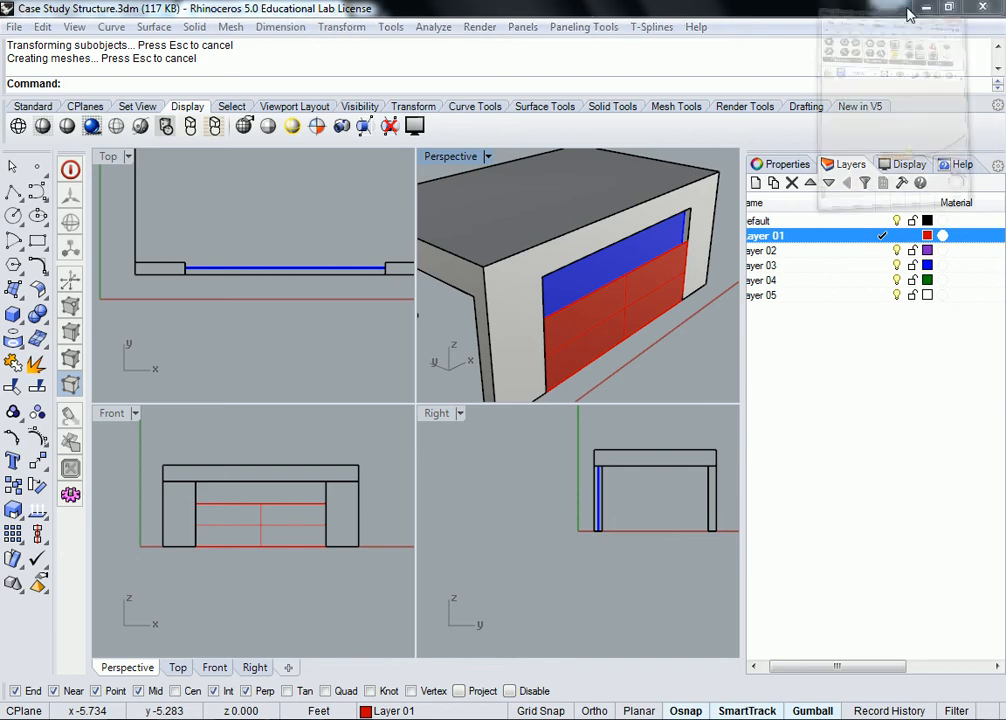
left_click_drag(852, 260, 1003, 200)
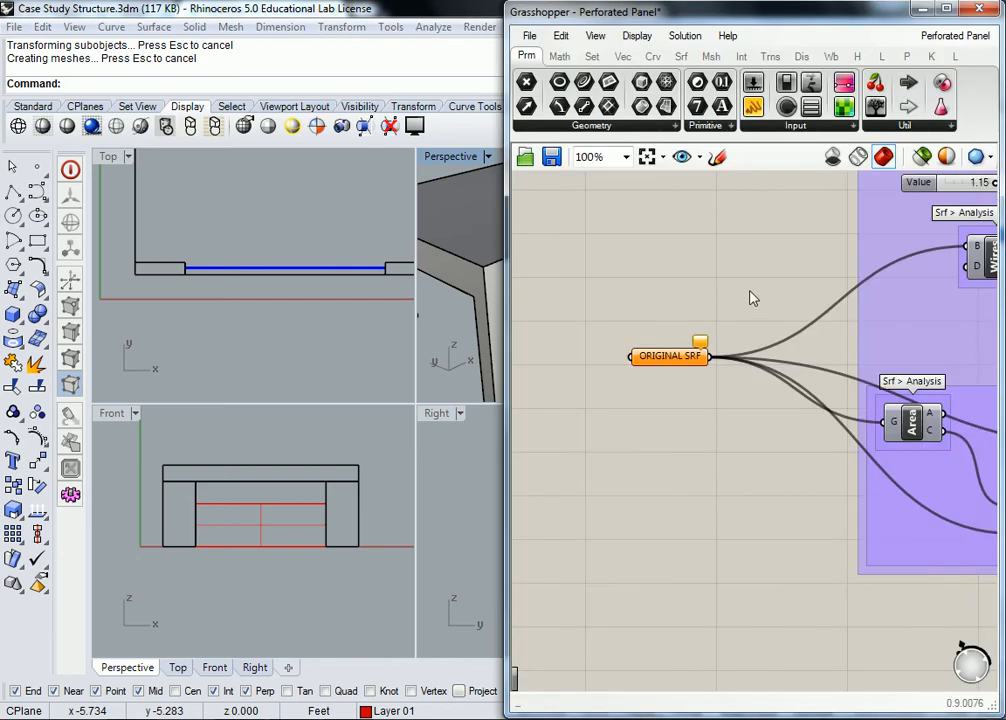
double_click(449, 157)
scroll(406, 314, "down", 6)
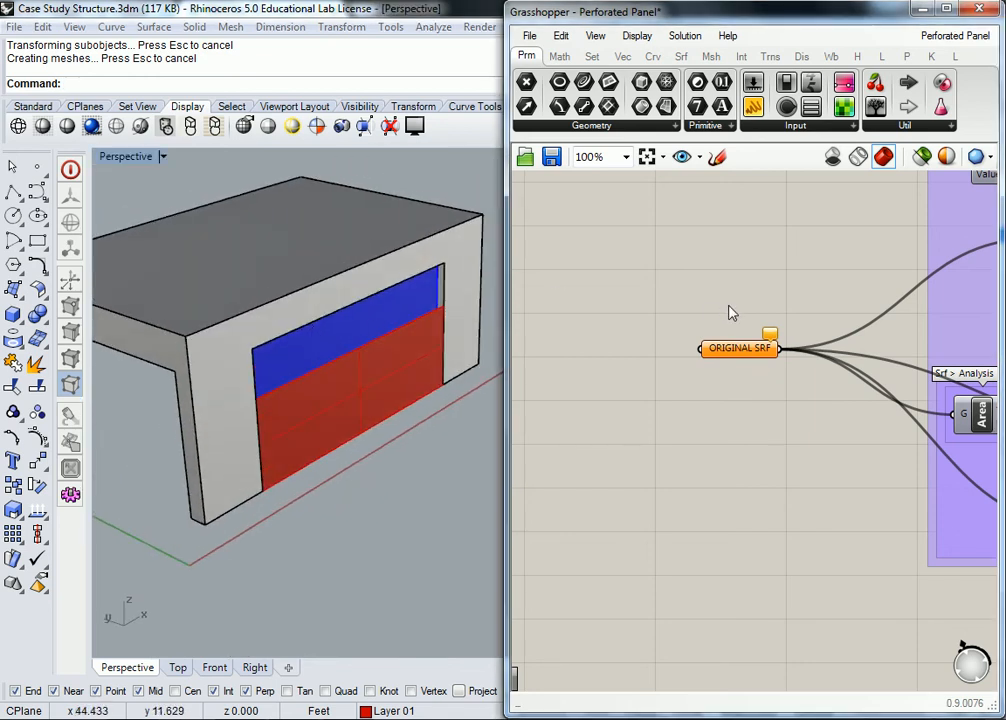
Reference the red surface in the front opening as the single surface of the ORIGINAL SRF parameter
left_click(744, 352)
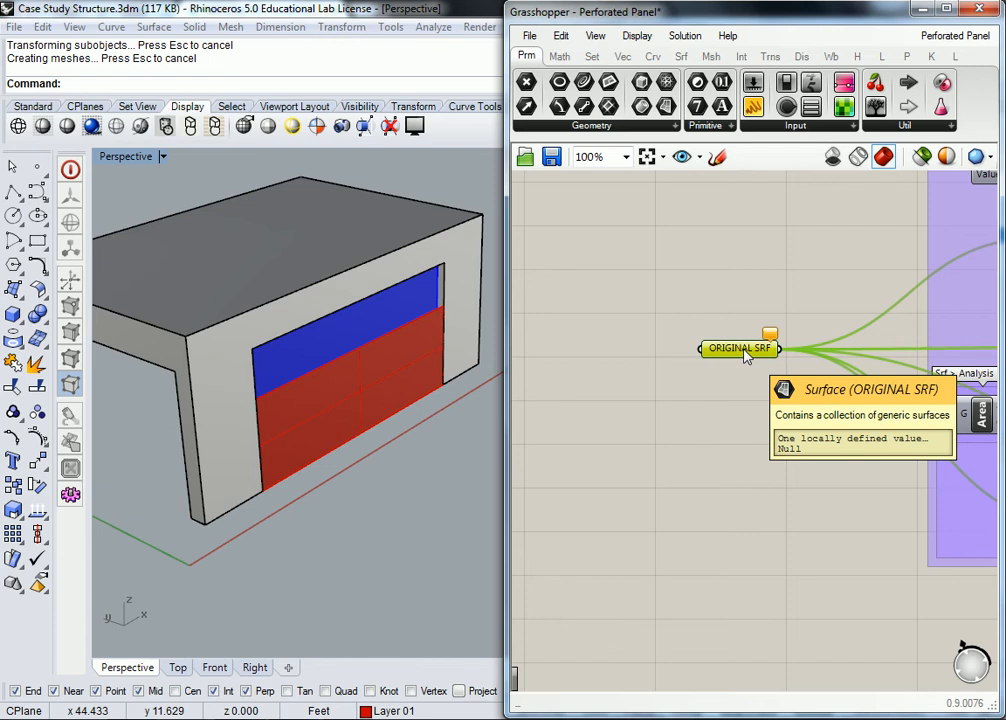
right_click(745, 355)
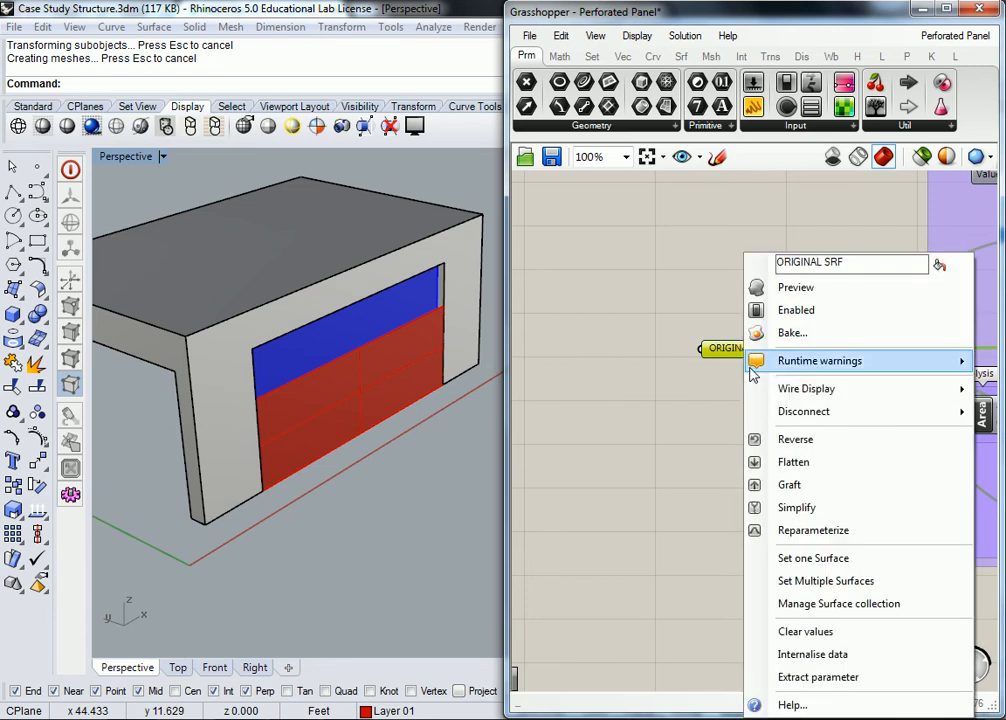
left_click(826, 560)
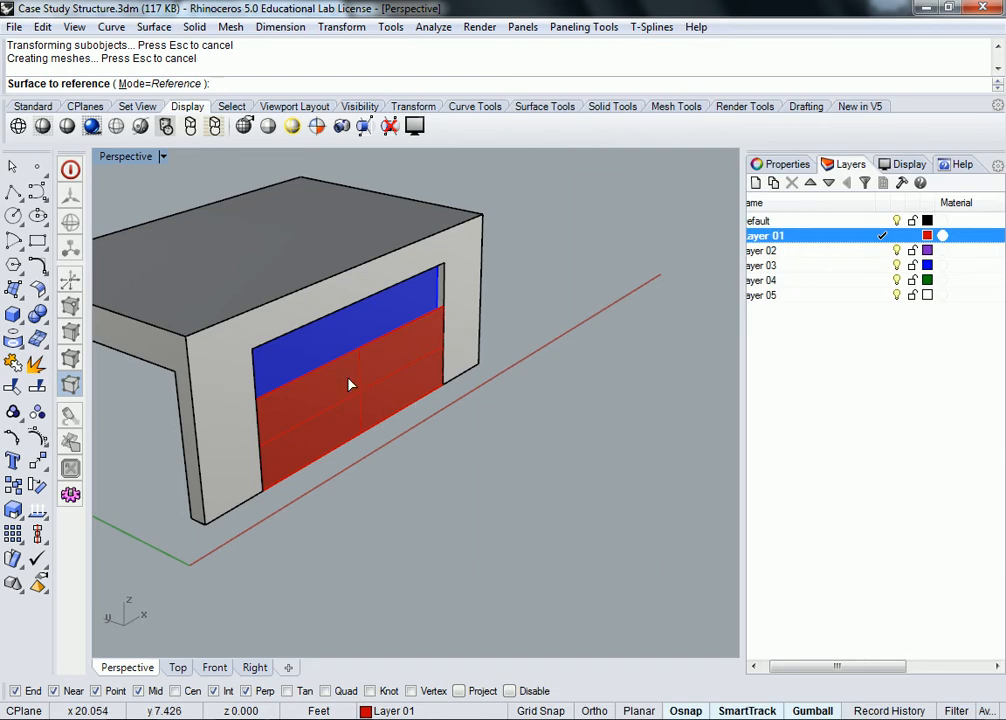
left_click(361, 396)
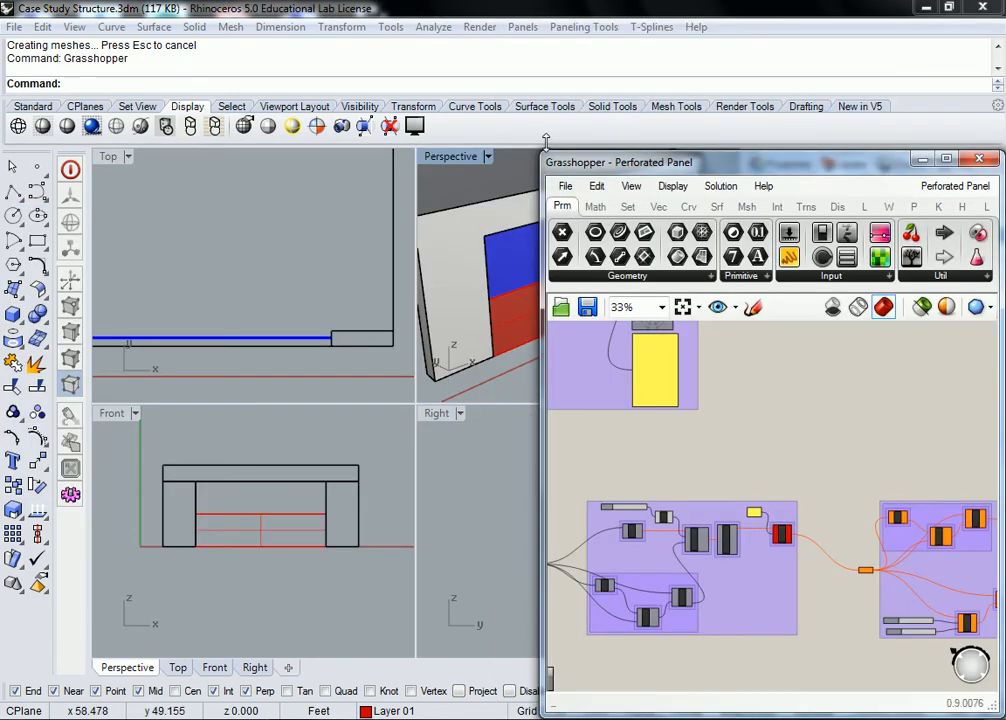
Enlarge the Grasshopper window to full height beside the viewports and switch to the other Rhino session with the untitled file
left_click_drag(548, 160, 519, 10)
scroll(612, 196, "down", 1)
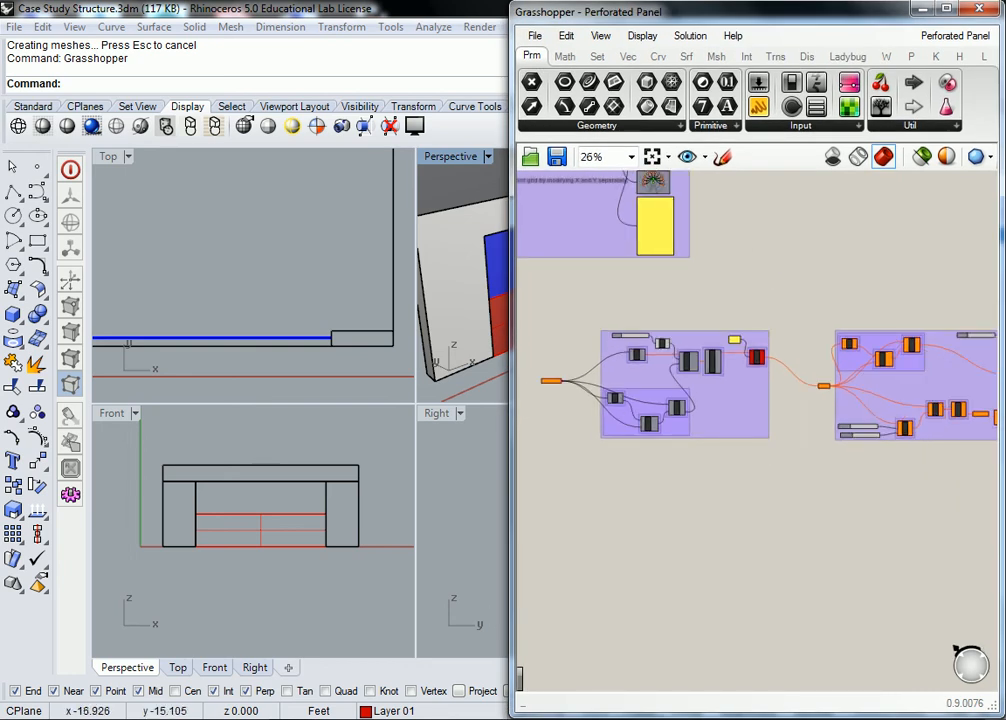
left_click(213, 640)
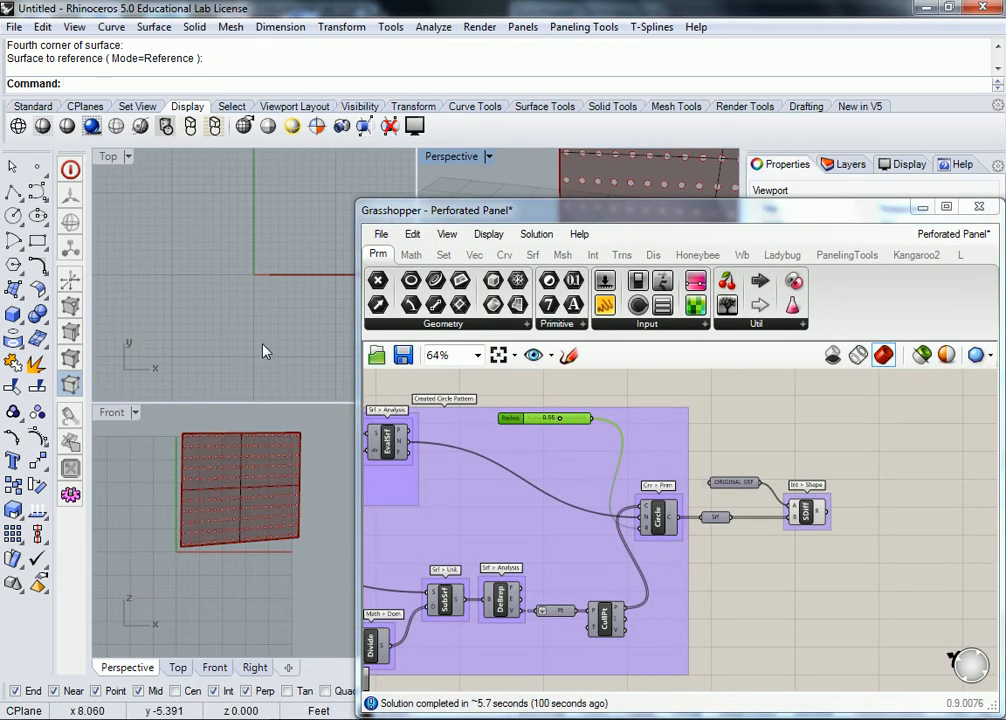
Maximize the Perspective view, shrink the Grasshopper window to inspect the whole perforated example panel, and enlarge the Grasshopper window again
double_click(450, 156)
left_click_drag(358, 198, 808, 284)
right_click_drag(575, 259, 433, 265, "shift")
scroll(434, 366, "down", 5)
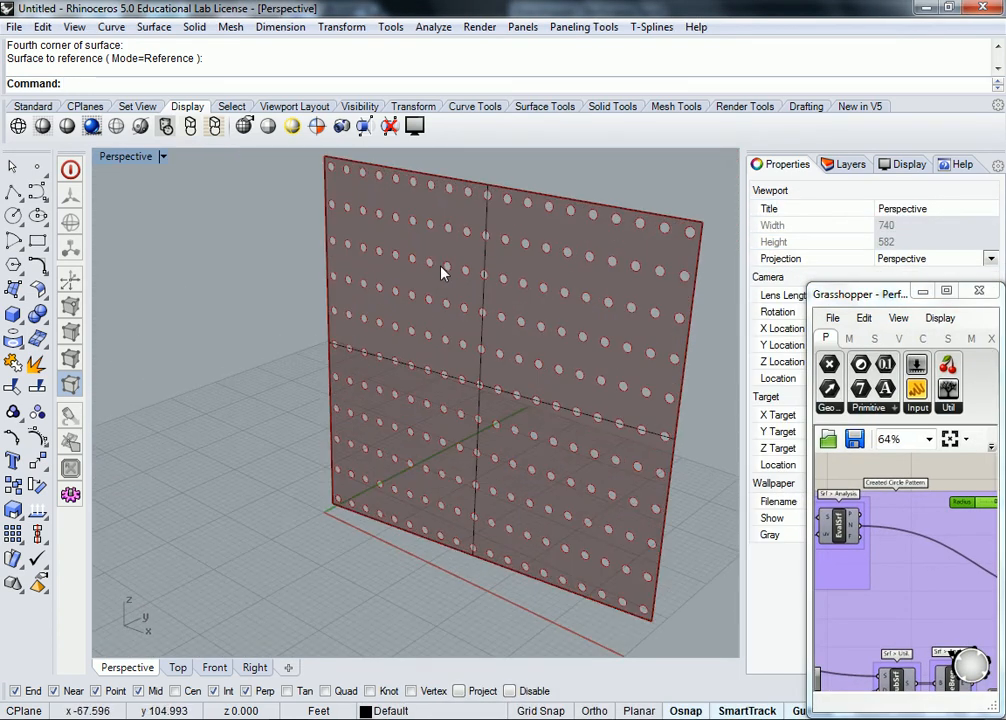
left_click_drag(810, 287, 268, 170)
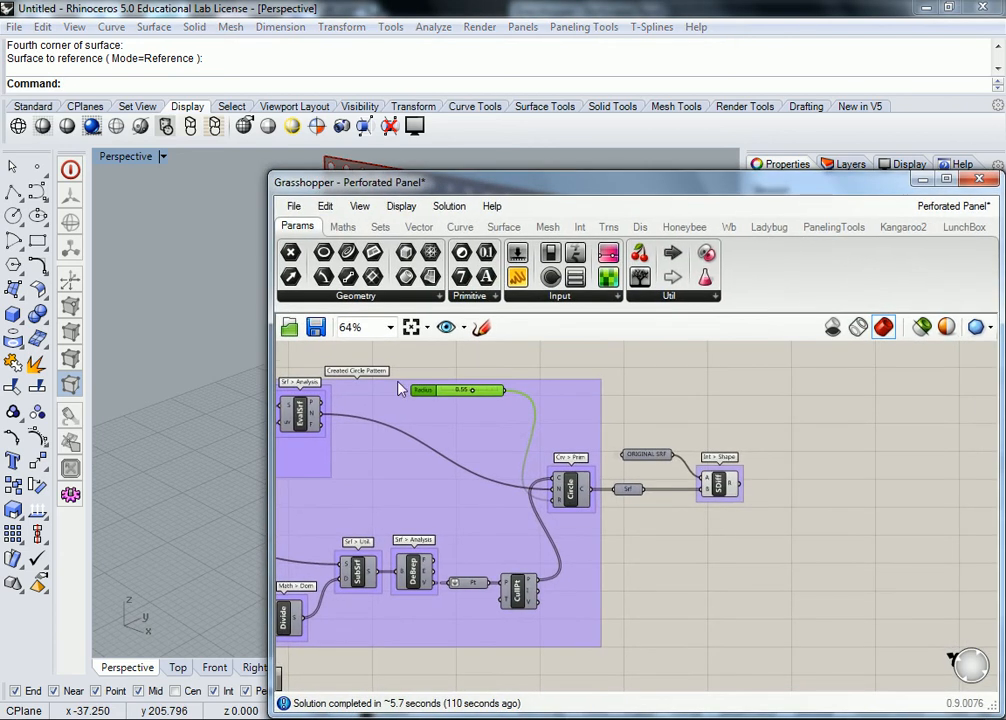
Examine the Value slider that drives the curve offset in the Reduced Surface Size for Perforation group
right_click_drag(438, 377, 687, 384)
scroll(687, 384, "down", 2)
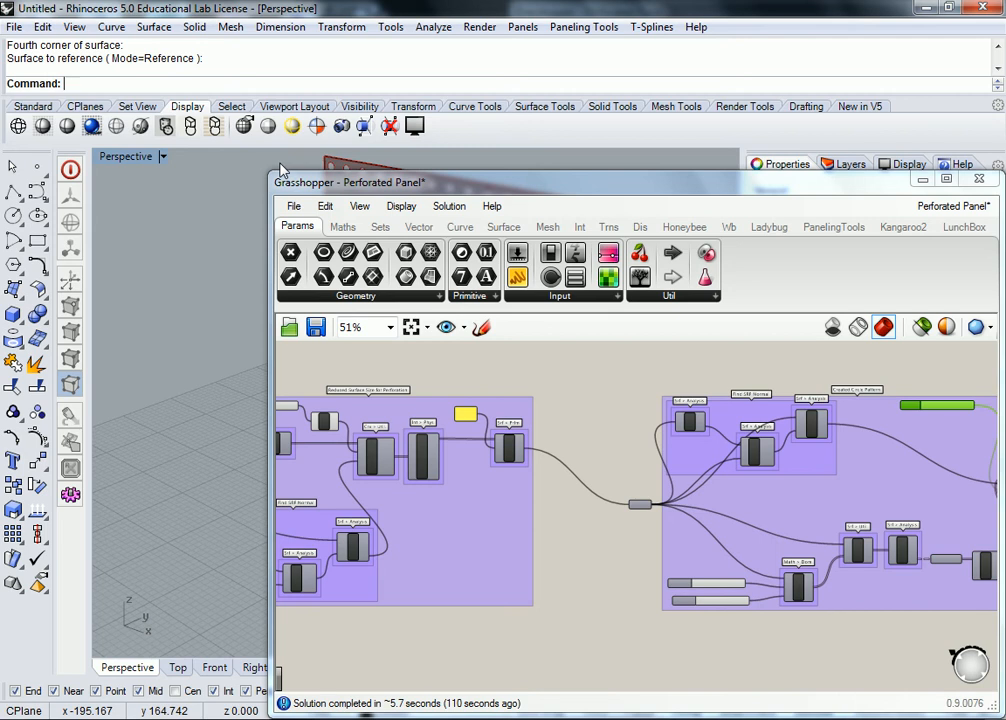
right_click_drag(384, 465, 734, 503)
scroll(680, 414, "up", 6)
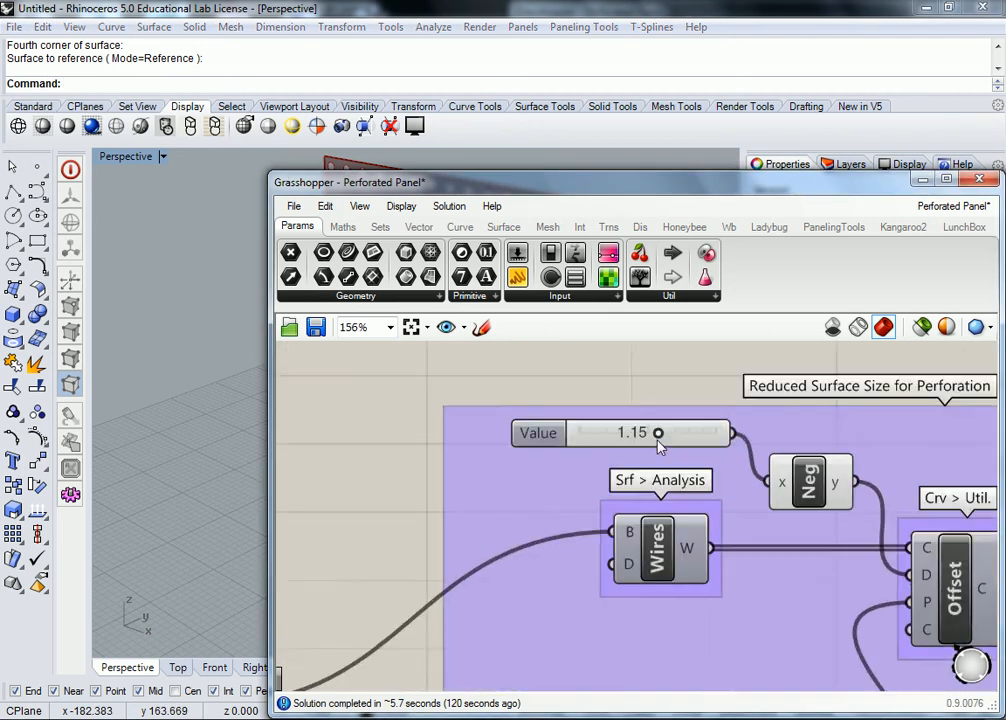
scroll(680, 414, "down", 4)
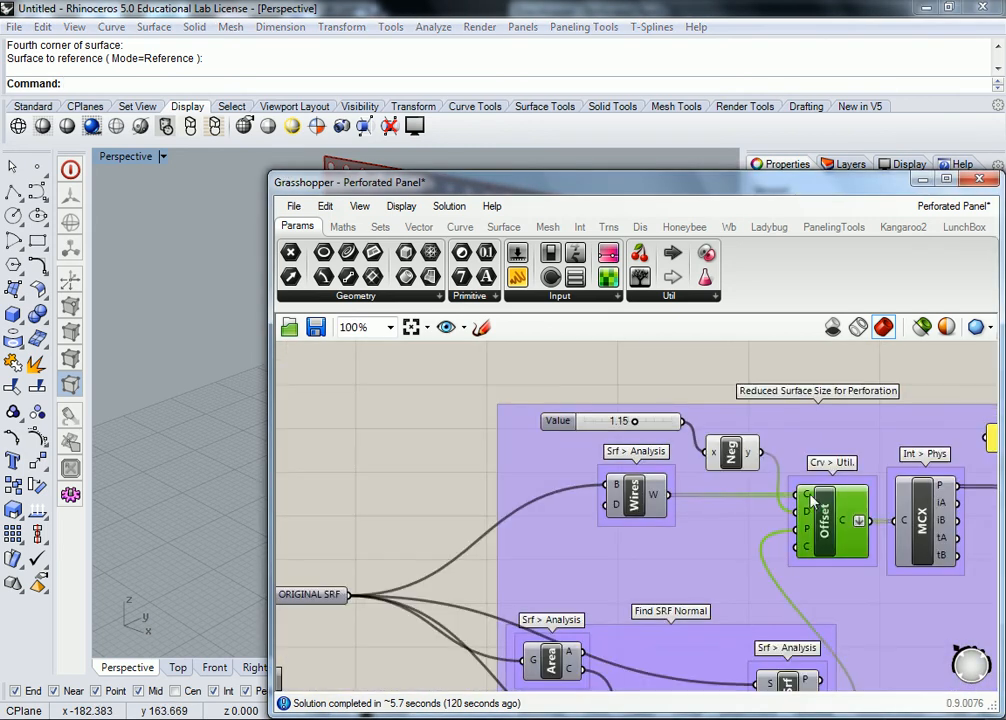
left_click(590, 424)
mouse_move(591, 428)
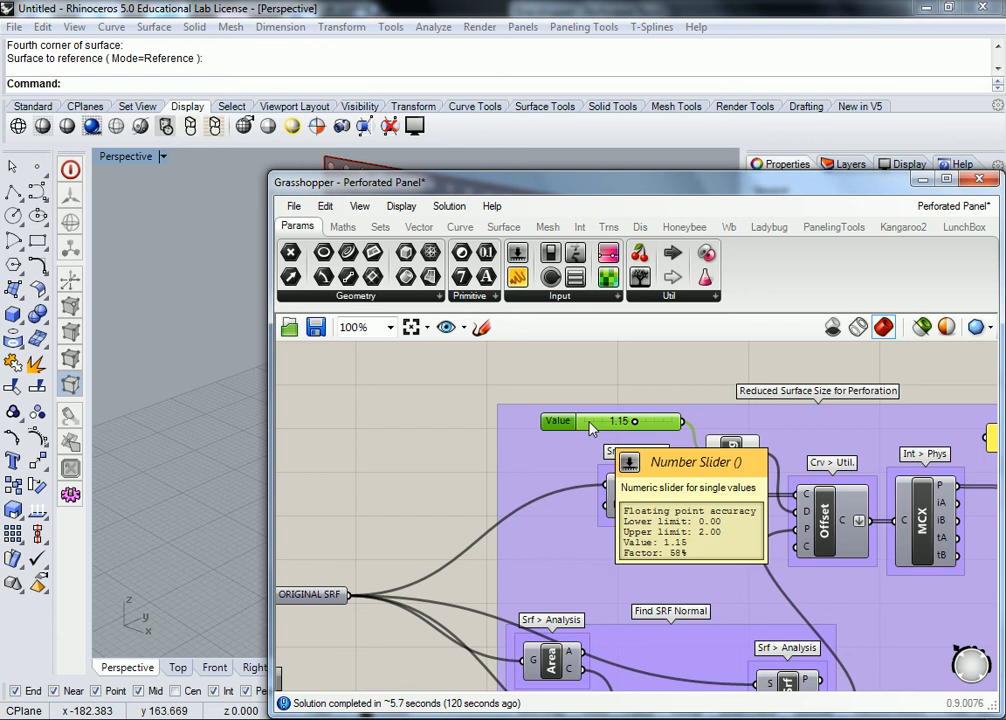
Switch to the Case Study Structure session, maximize its Perspective view and measure the height of the red surface along its vertical edge
mouse_move(222, 651)
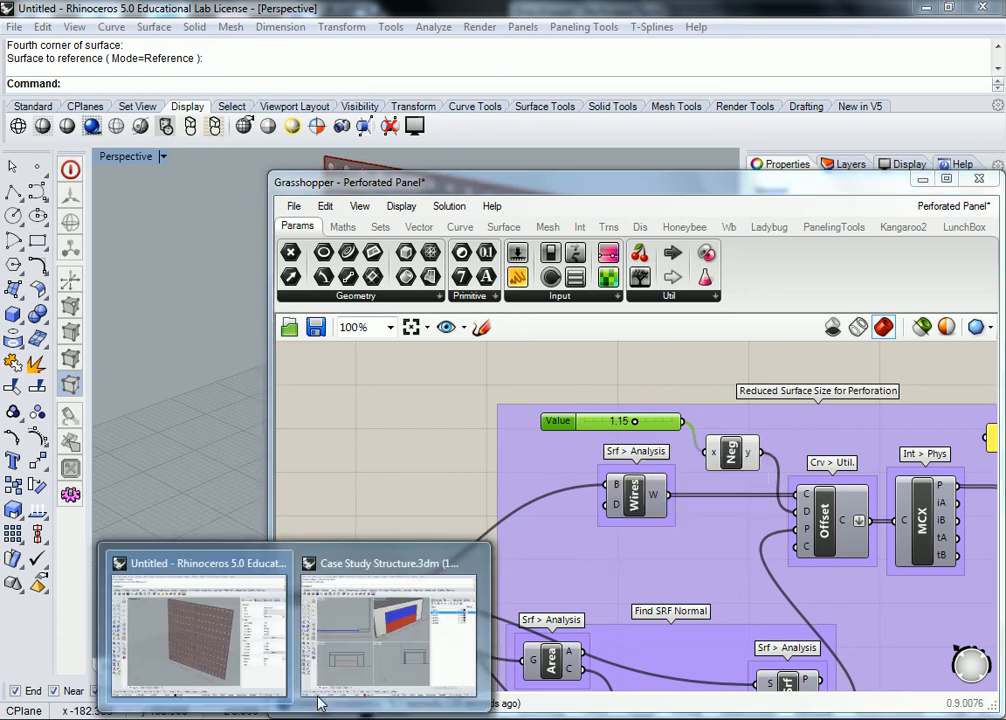
left_click(382, 632)
left_click(469, 334)
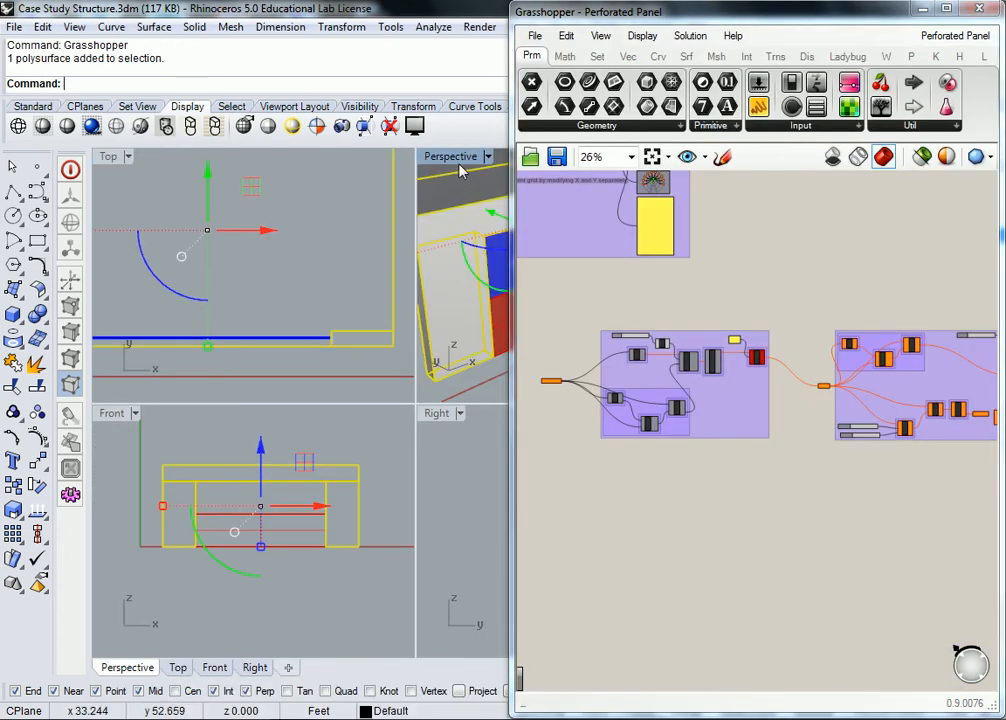
double_click(460, 158)
key("Escape")
type("Dis")
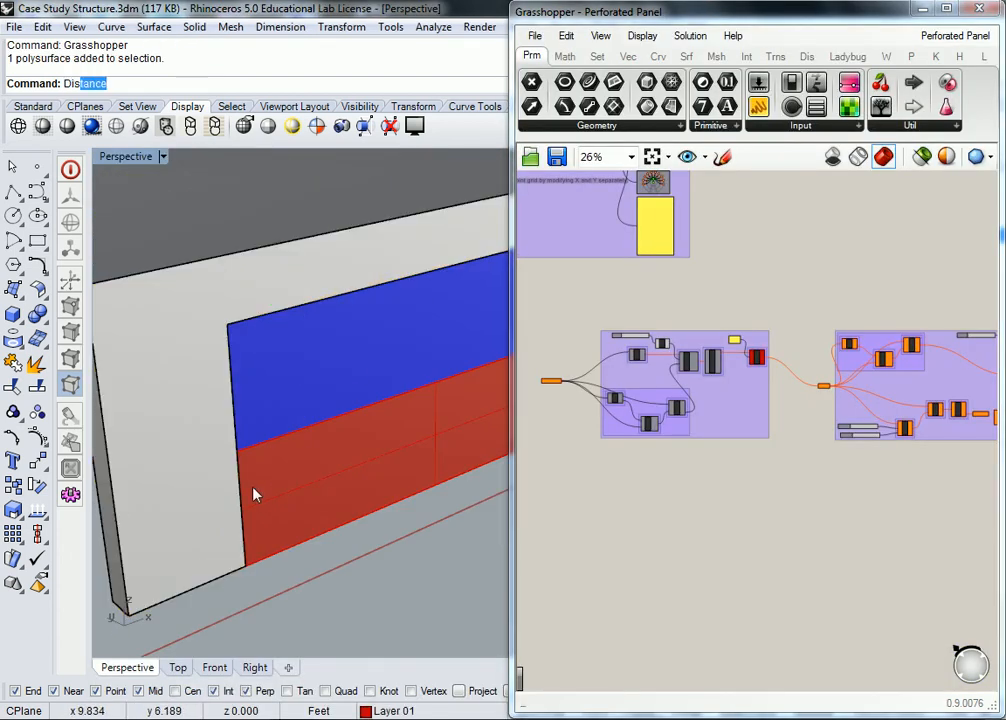
key("Return")
left_click(236, 450)
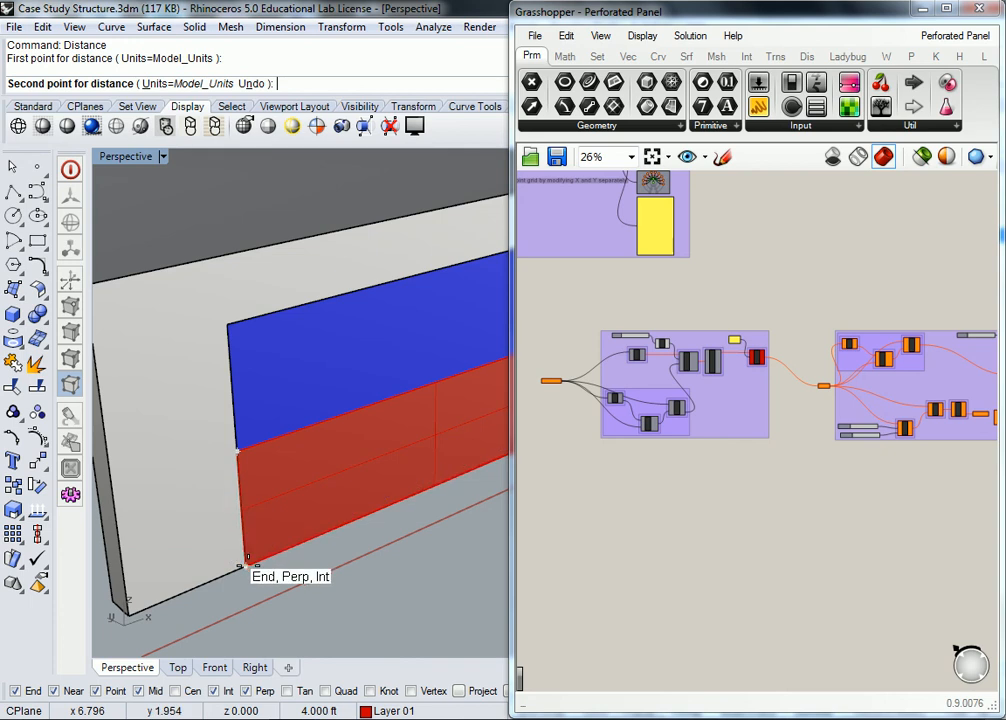
left_click(246, 564)
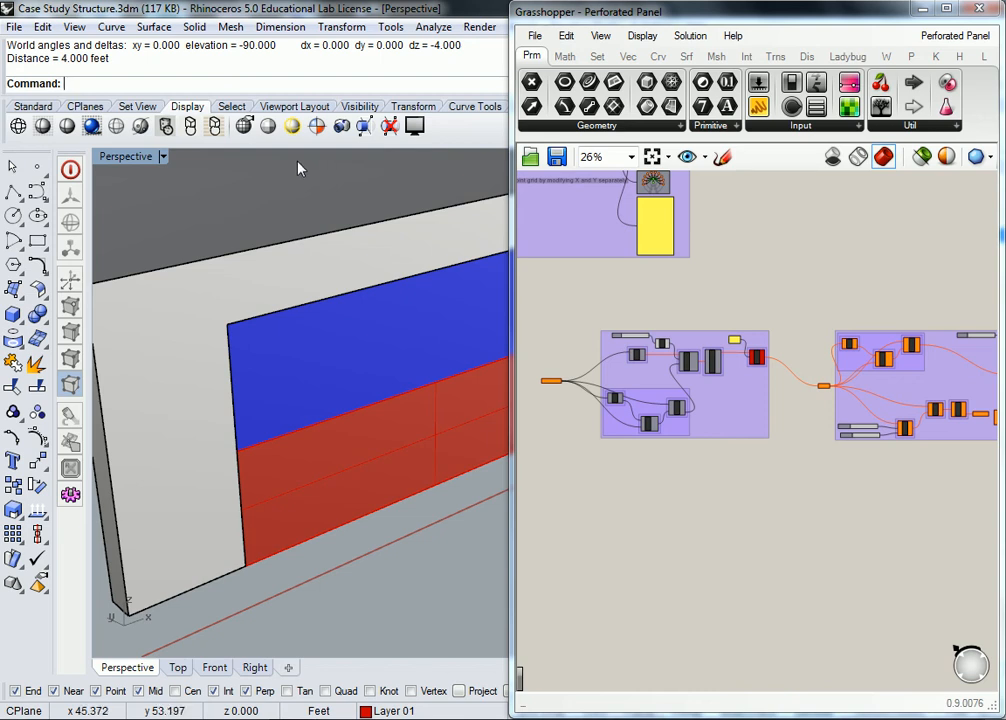
Return to the untitled session and examine the U Count, V Count and Radius sliders in the Created Circle Pattern group
mouse_move(305, 698)
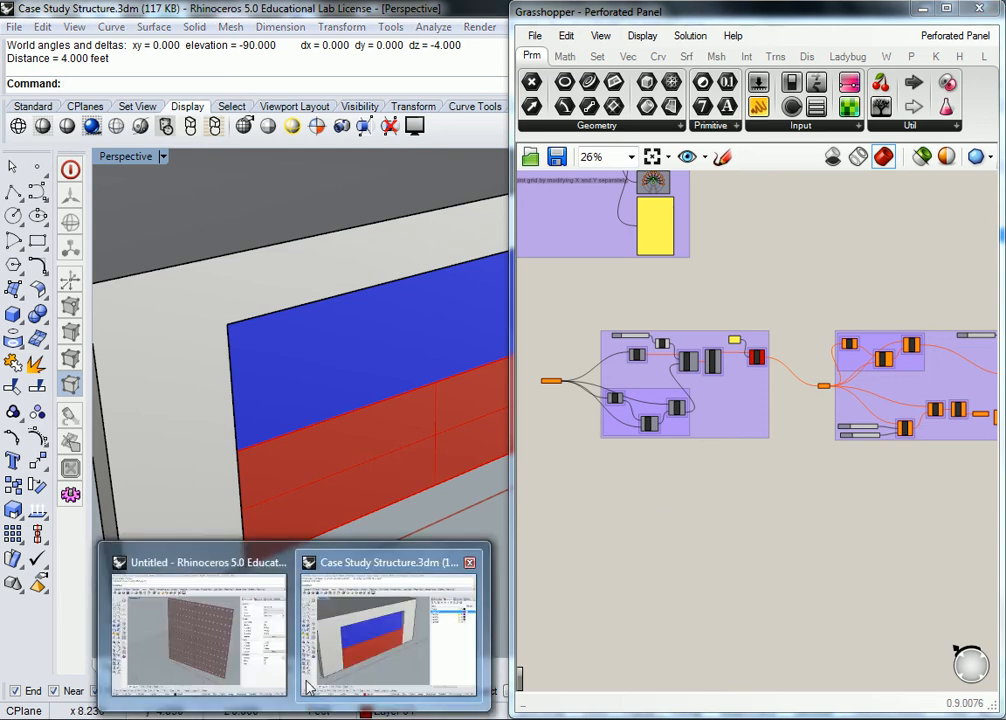
left_click(200, 625)
scroll(718, 452, "down", 3)
scroll(878, 396, "up", 3)
right_click_drag(900, 393, 735, 387)
scroll(390, 462, "down", 6)
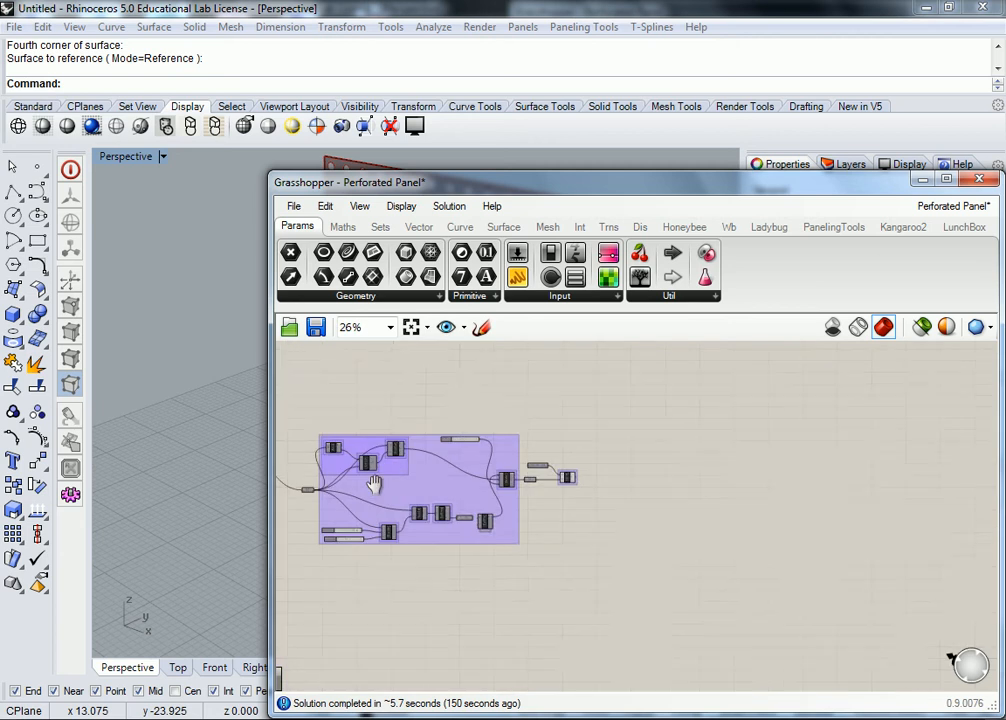
scroll(378, 491, "up", 9)
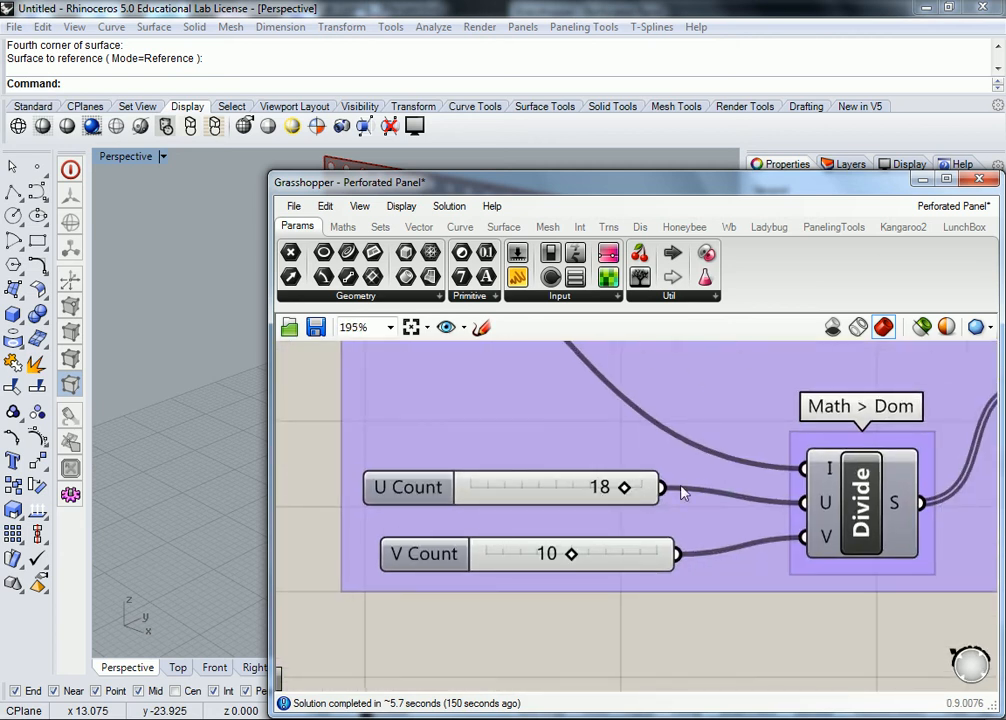
scroll(614, 538, "down", 8)
scroll(611, 464, "up", 6)
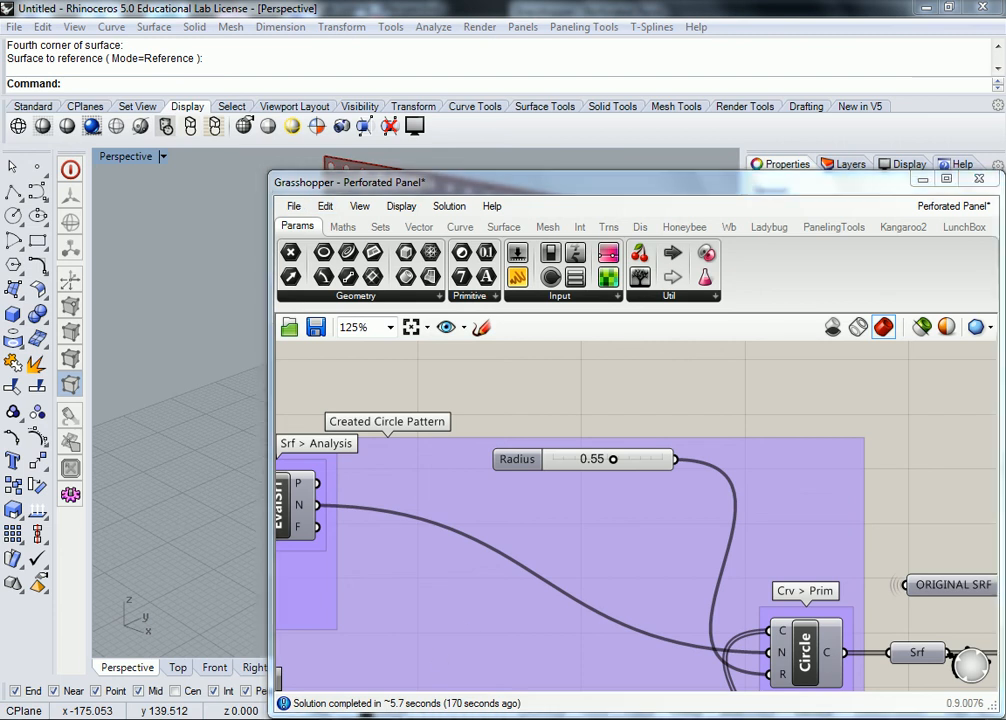
Switch to the Case Study Structure session and check its offset Value slider, Radius slider and Circle component in the definition
mouse_move(250, 638)
left_click(395, 635)
right_click_drag(707, 420, 757, 417)
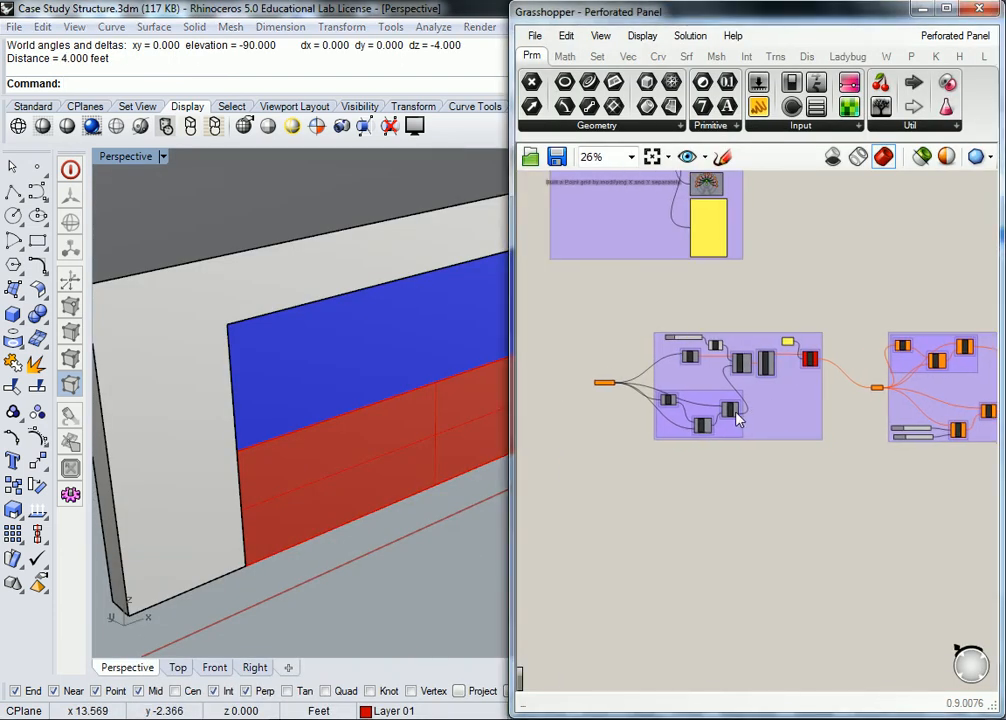
scroll(700, 335, "up", 5)
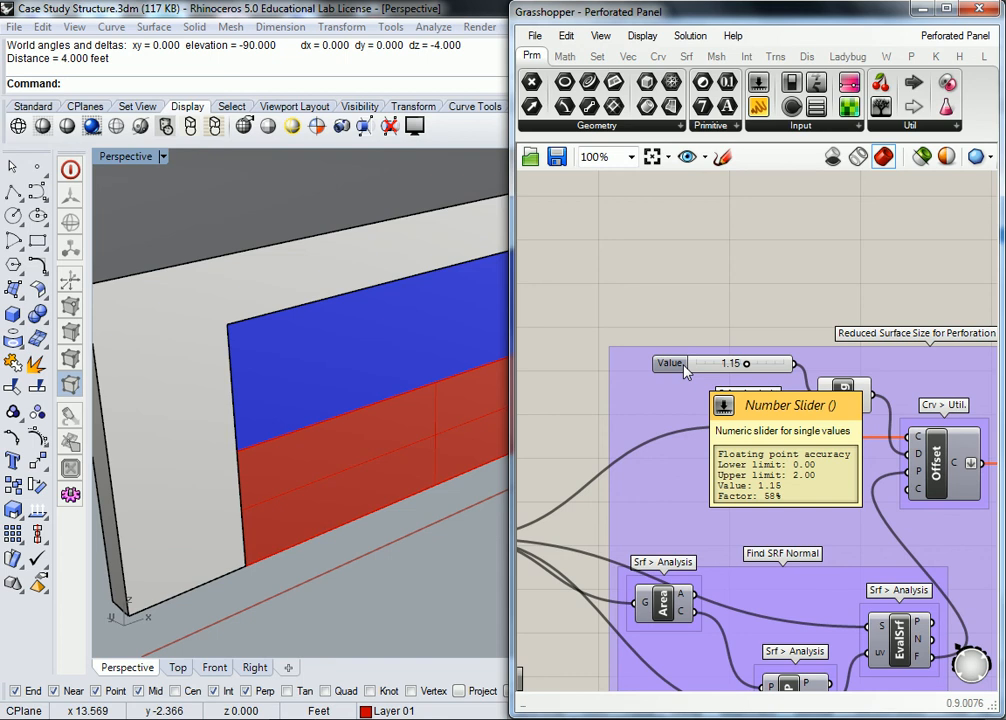
scroll(752, 321, "down", 5)
scroll(727, 375, "up", 4)
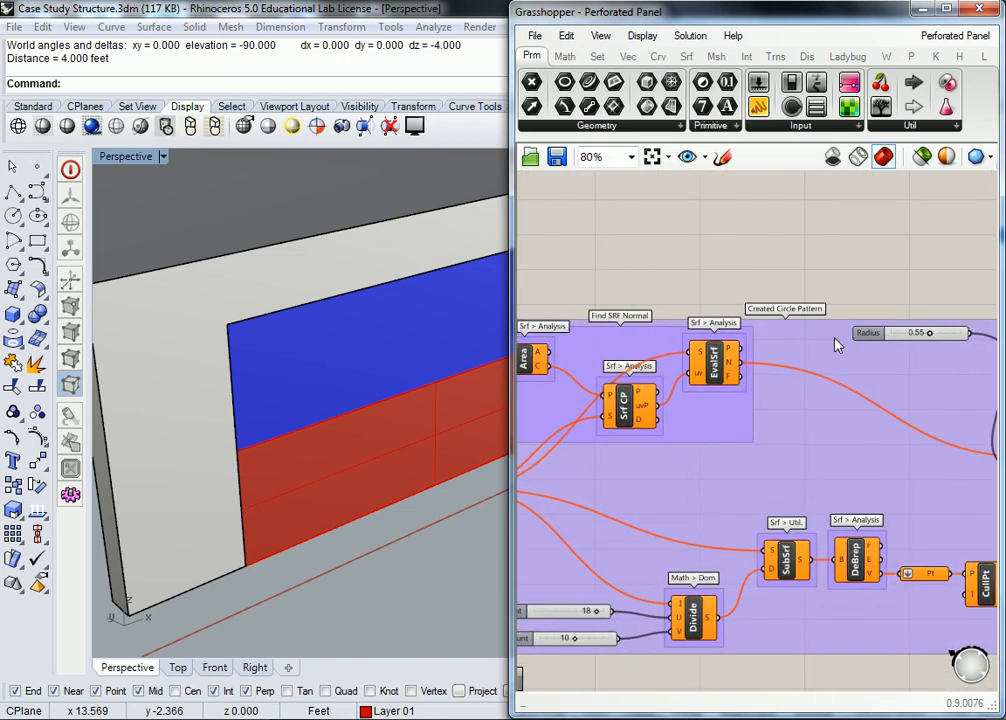
scroll(891, 343, "up", 2)
right_click_drag(891, 343, 712, 353)
right_click_drag(929, 440, 783, 405)
left_click(815, 490)
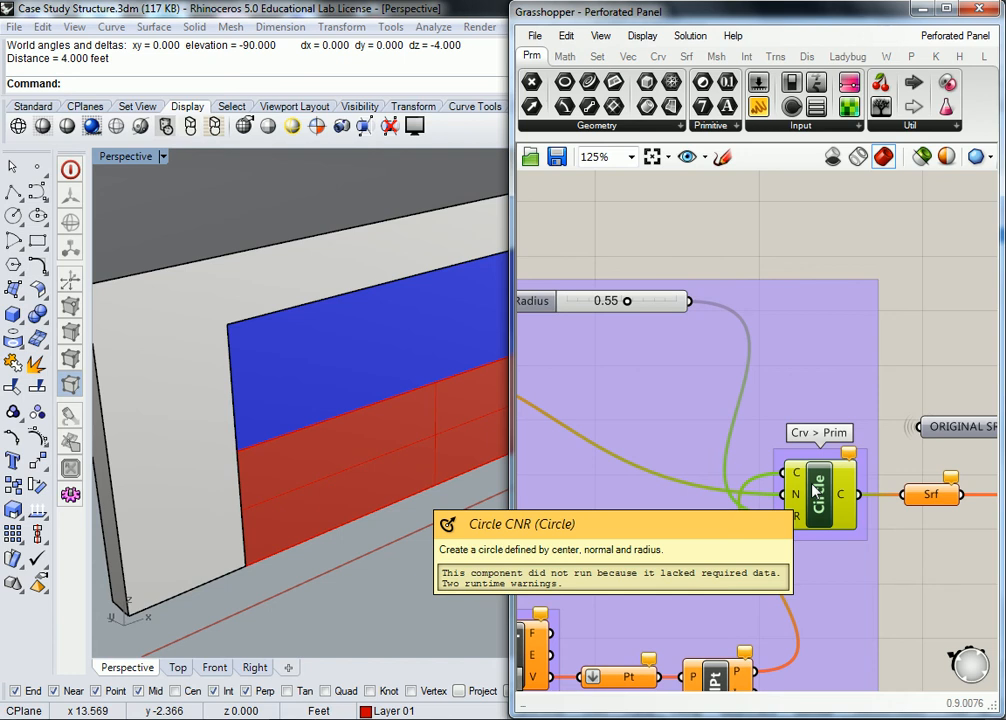
right_click_drag(589, 338, 626, 329)
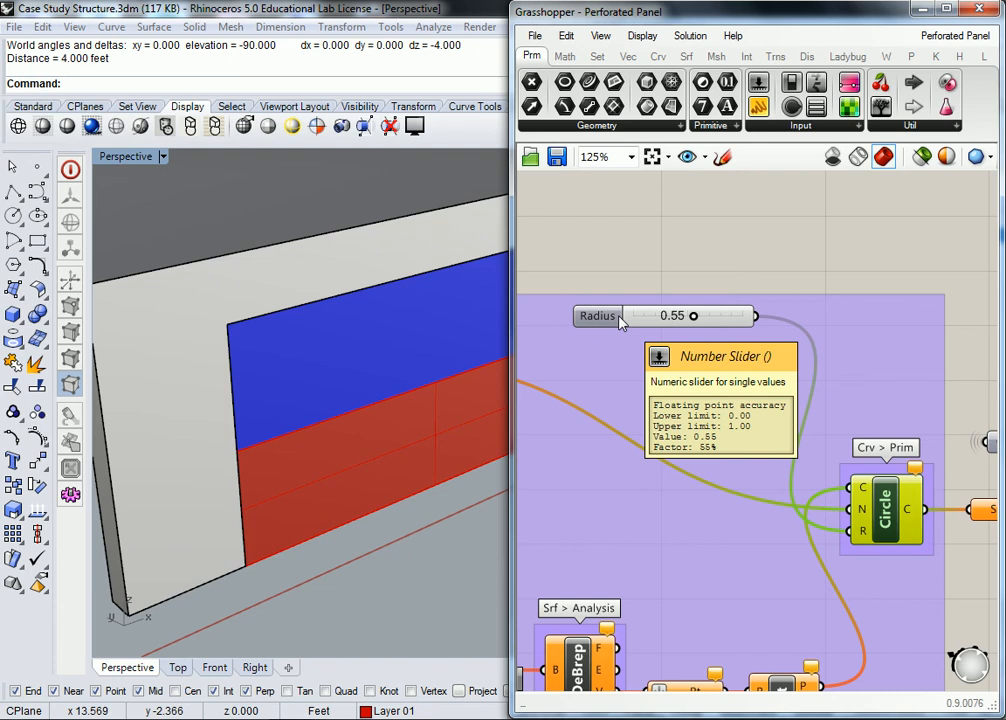
Add a Division component between the Radius slider and the Circle component, and shift the slider to make room
left_click(591, 205)
left_click(566, 58)
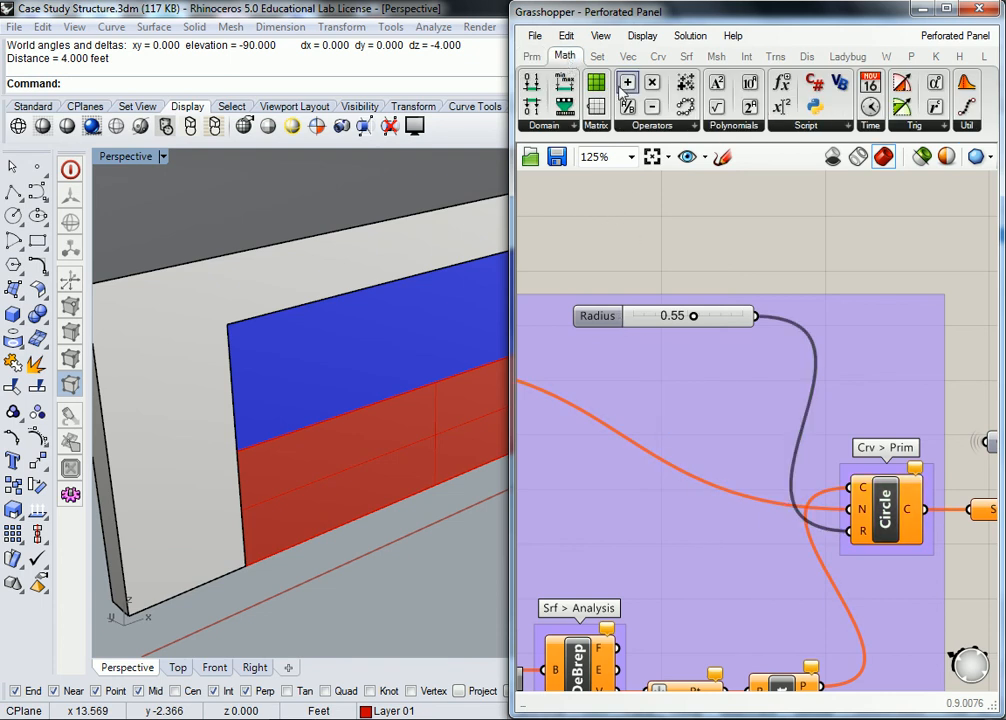
left_click(655, 126)
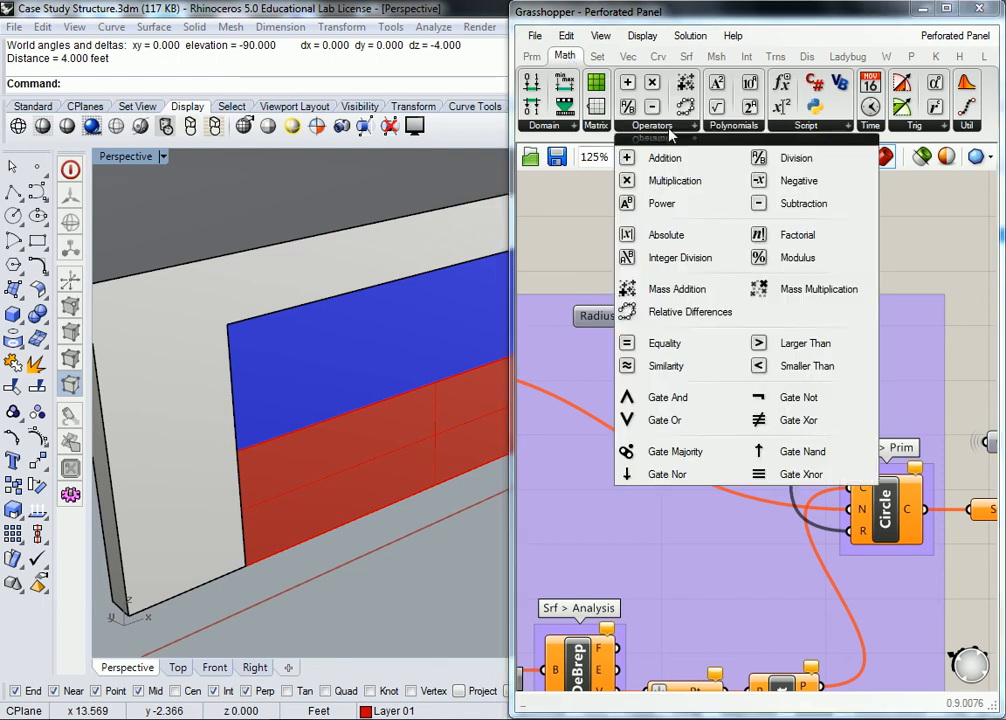
left_click(798, 160)
left_click(783, 370)
left_click(588, 316)
left_click_drag(588, 316, 565, 308)
left_click(626, 218)
Place a small panel beneath the Radius slider and set its content to 12
left_click(532, 56)
left_click_drag(758, 115, 683, 372)
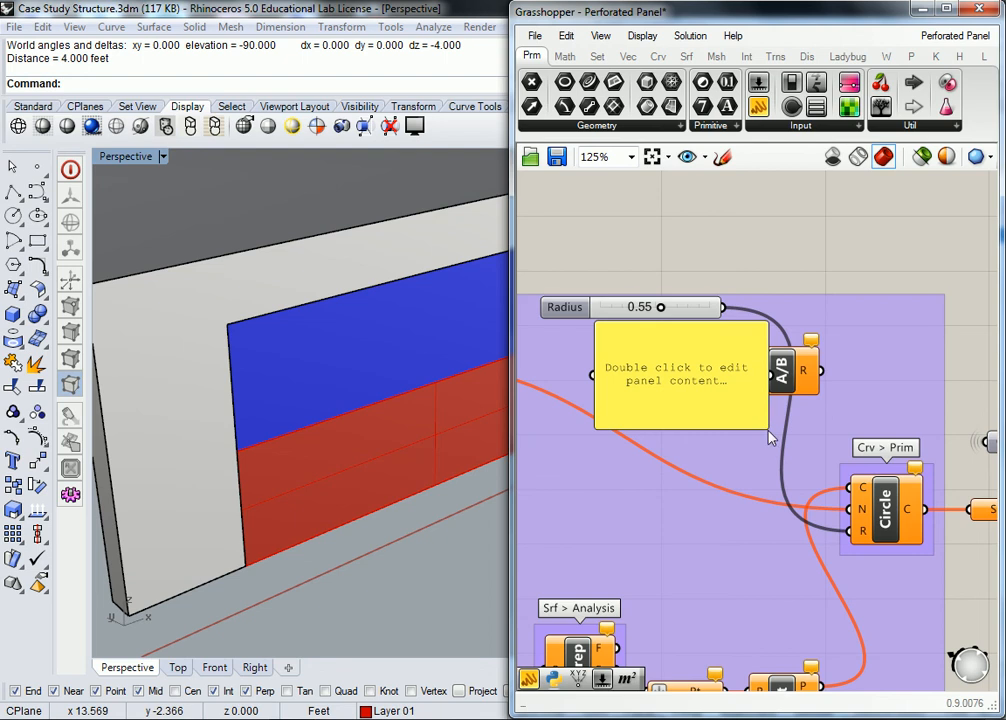
left_click_drag(770, 437, 667, 359)
double_click(635, 336)
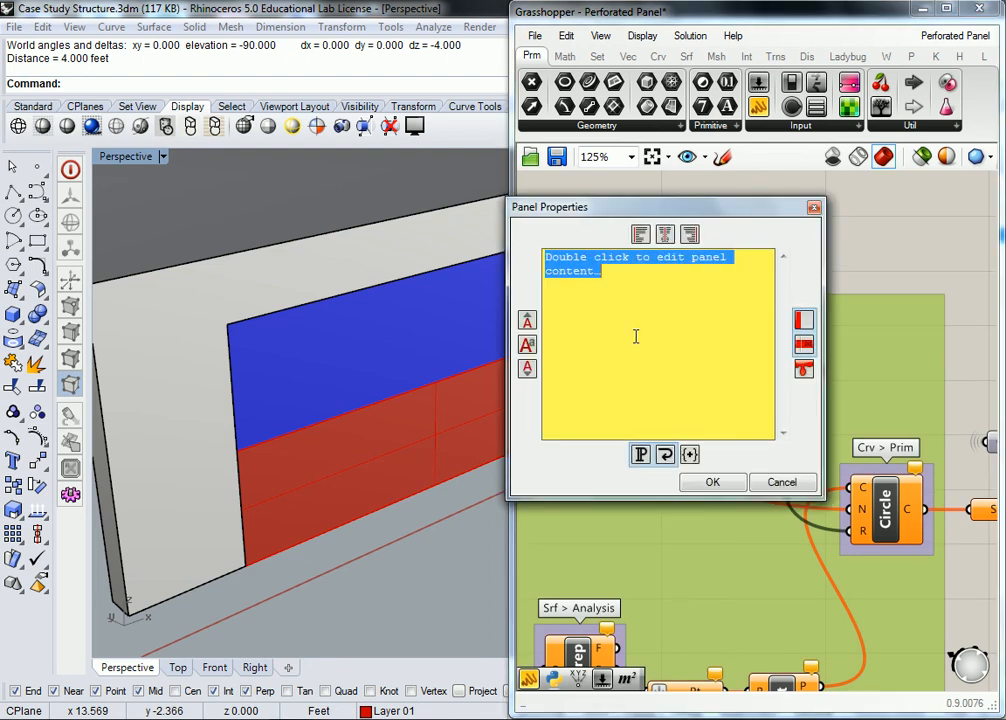
left_click(781, 482)
double_click(640, 340)
type("1")
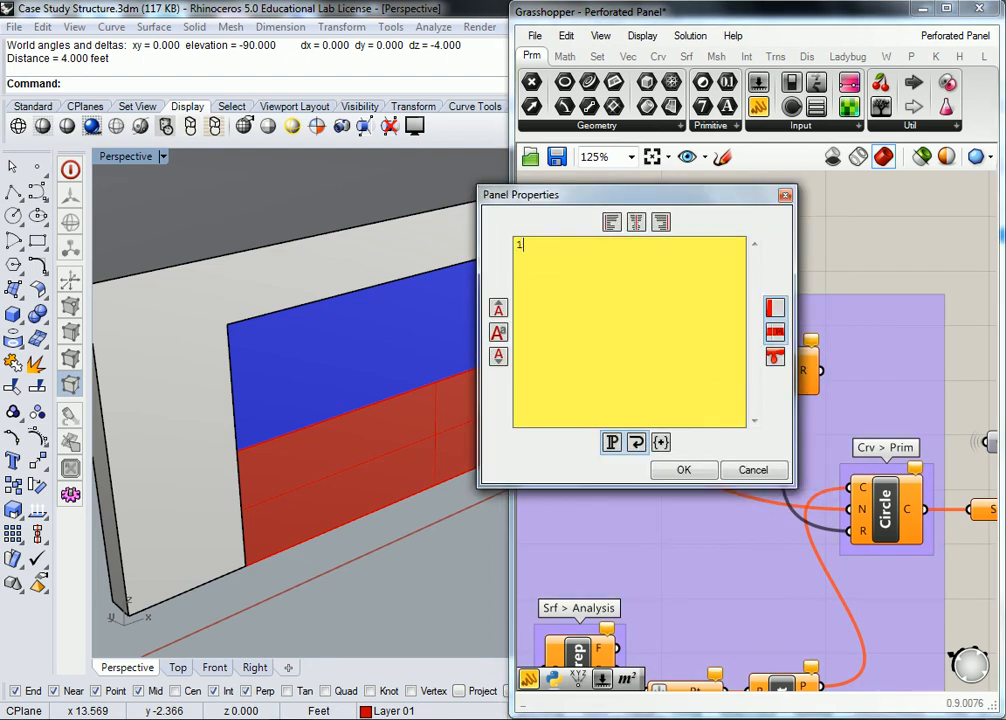
type("2")
left_click(684, 470)
Wire the 12 panel into the Division's B input and the Radius slider into its A input
left_click_drag(639, 346, 699, 409)
left_click_drag(724, 401, 748, 381)
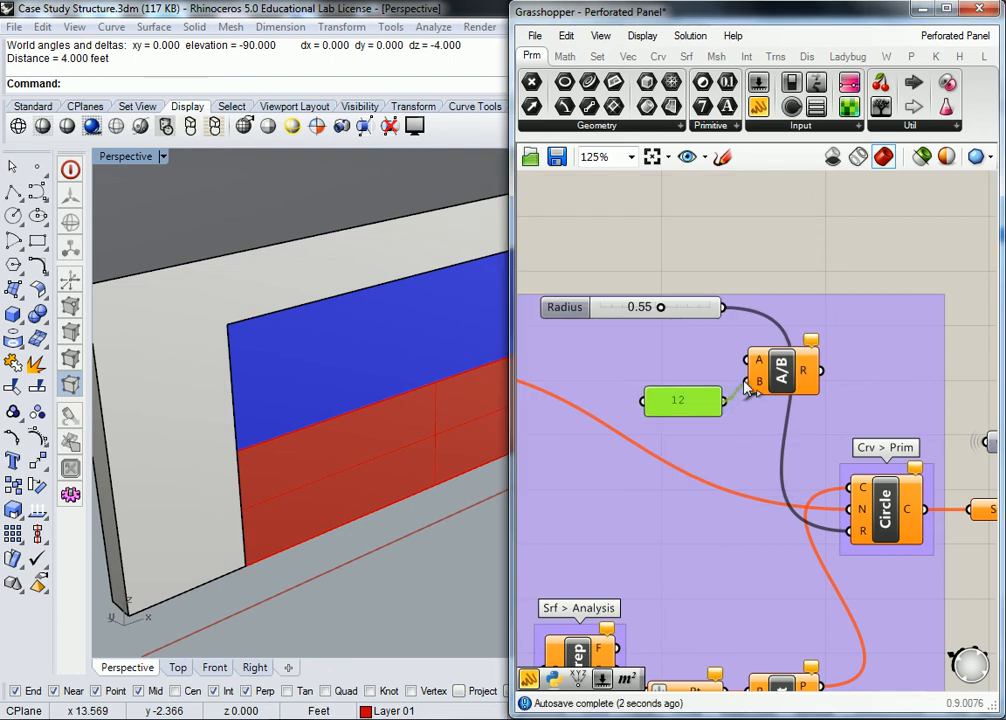
left_click_drag(645, 389, 670, 393)
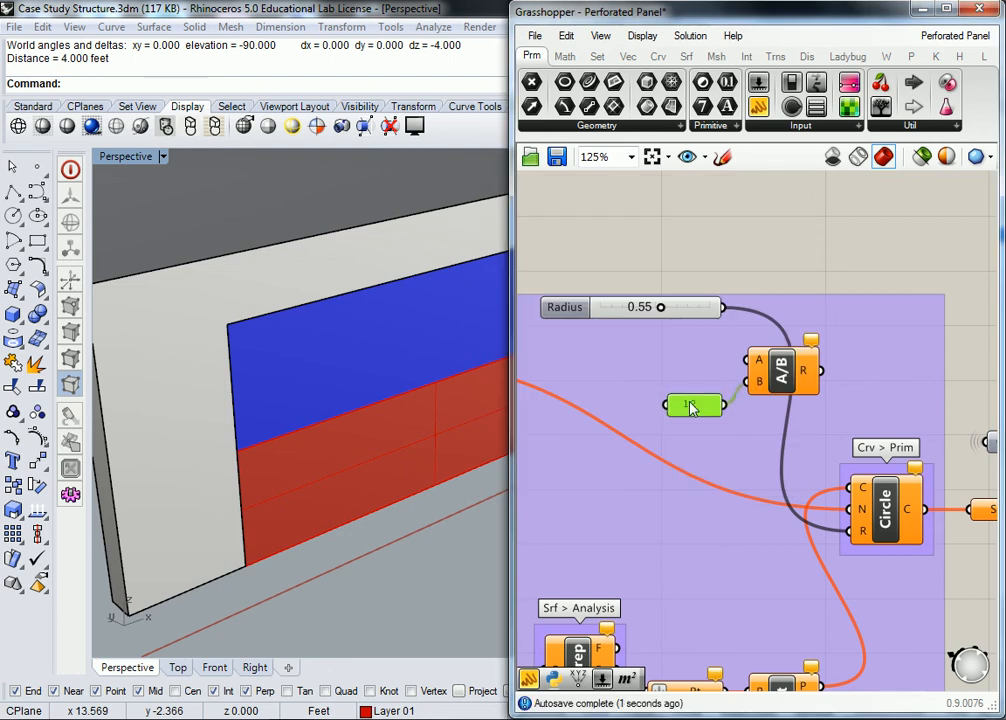
left_click_drag(722, 307, 741, 373)
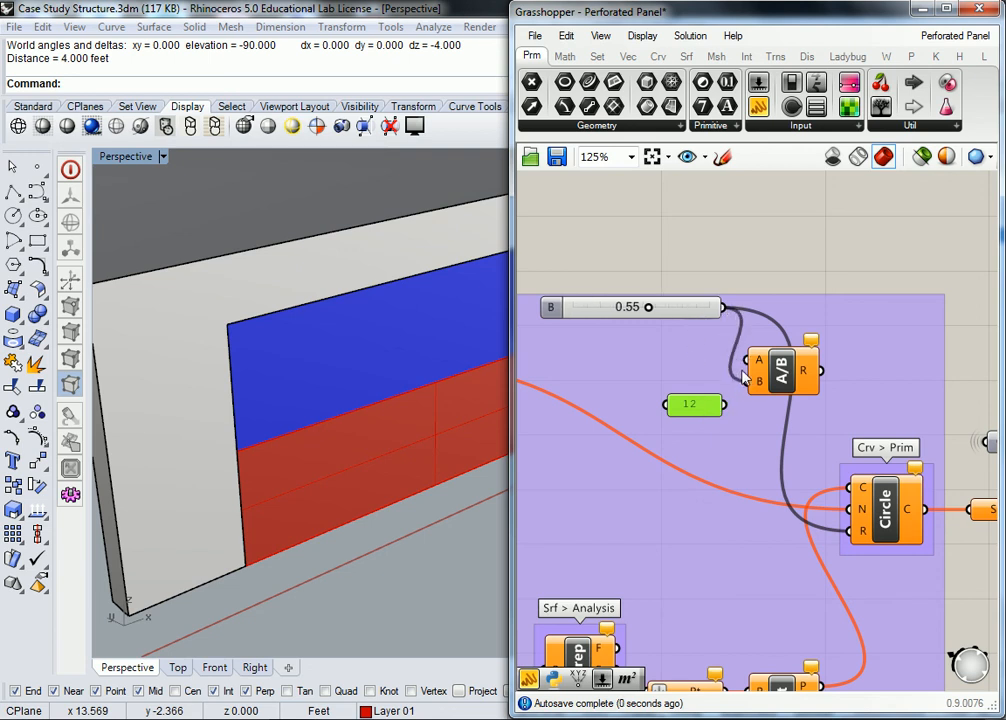
key("ctrl+z")
left_click_drag(724, 308, 748, 361)
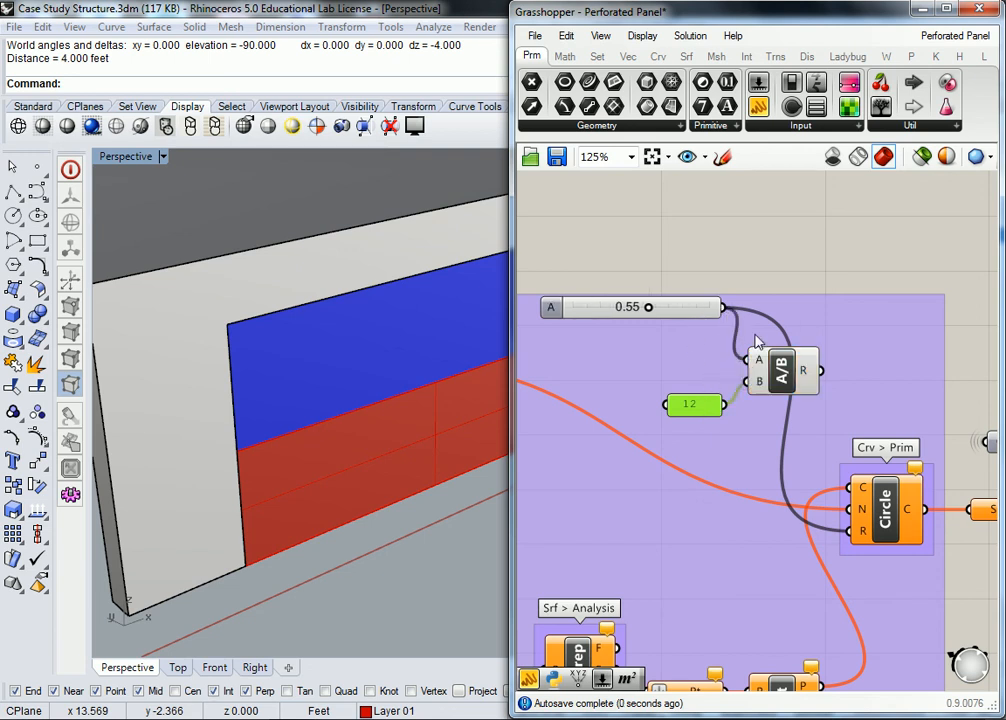
Connect the Division result to the R input of the Circle component, replacing the direct slider wire
mouse_move(810, 377)
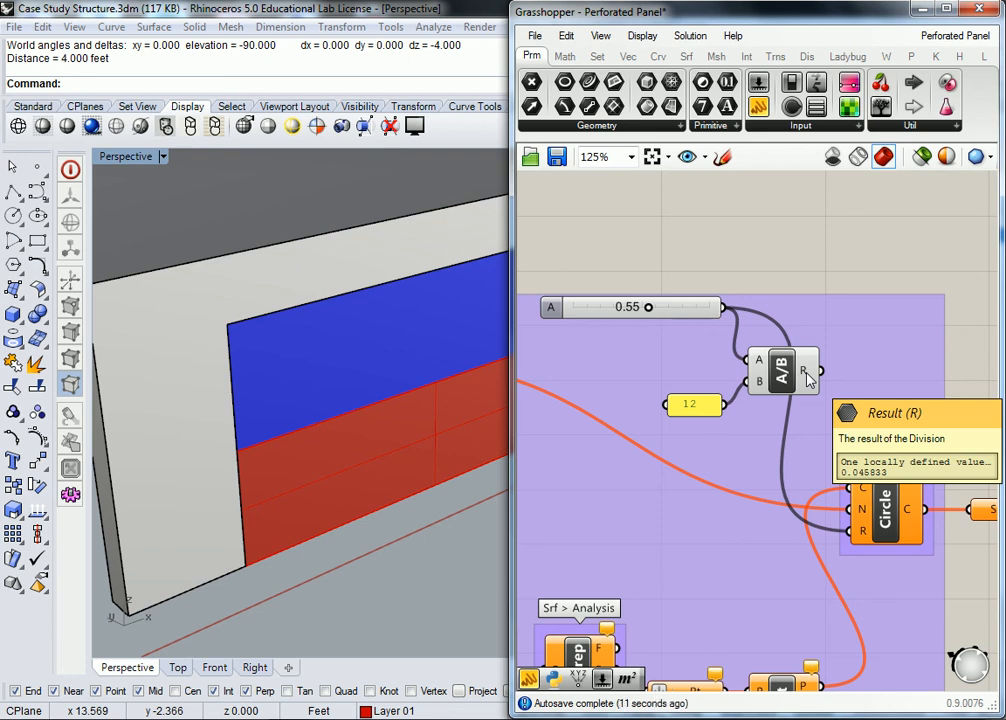
right_click_drag(810, 375, 786, 352)
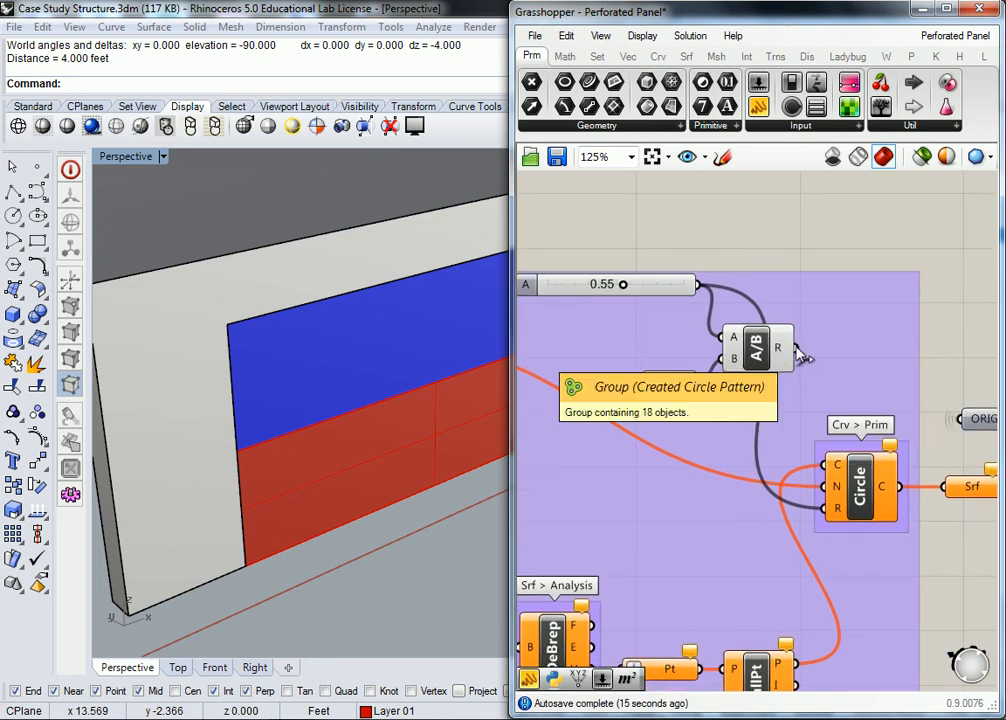
left_click_drag(799, 349, 822, 507)
Copy the Division component with its 12 panel into the Reduced Surface Size for Perforation group
scroll(788, 381, "down", 3)
scroll(851, 390, "down", 1)
left_click(866, 349)
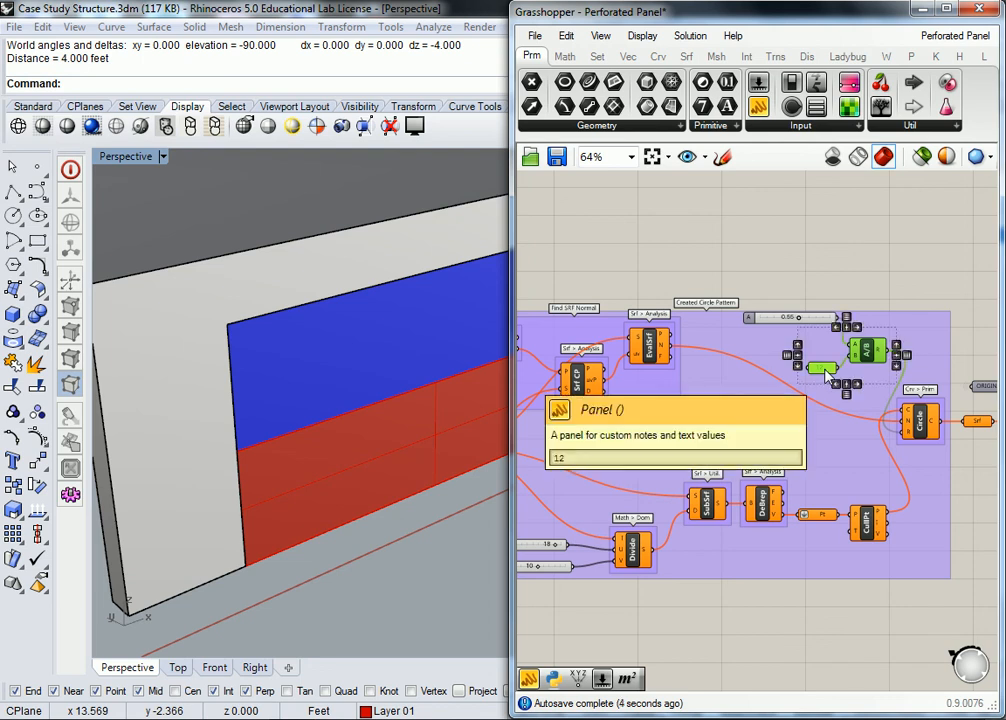
scroll(624, 381, "down", 4)
scroll(624, 381, "up", 8)
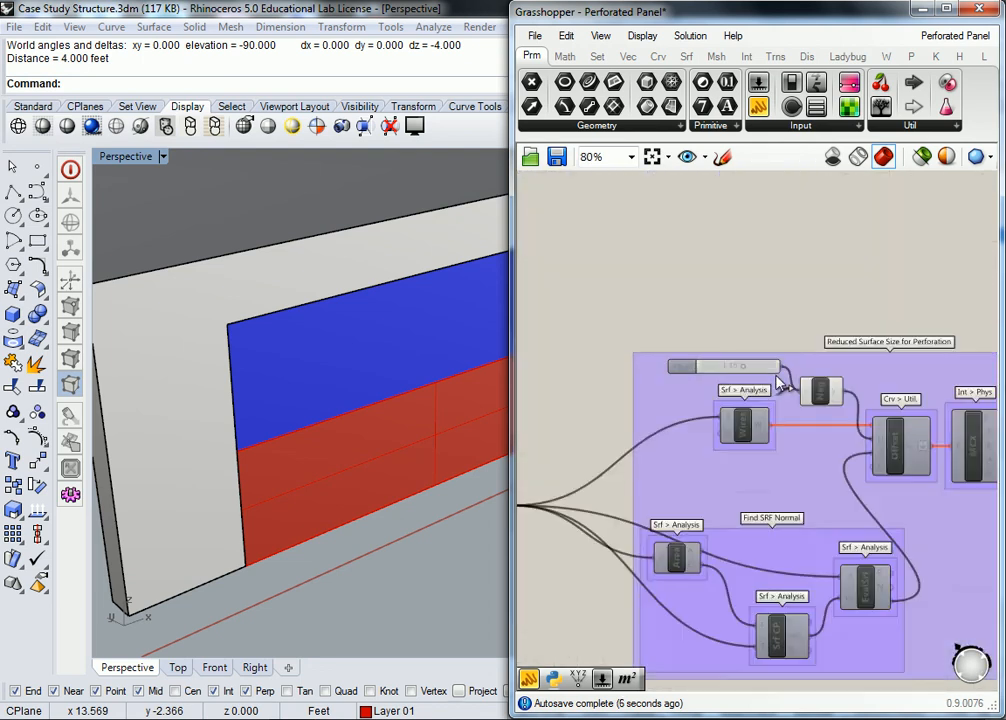
scroll(770, 294, "down", 10)
scroll(887, 370, "up", 3)
left_click_drag(876, 362, 685, 321)
right_click_drag(664, 320, 849, 332)
left_click_drag(866, 337, 738, 337)
Wire the offset Value slider into the copied Division's A input and arrange the slider, panel and Division above the Neg component
scroll(738, 340, "up", 6)
left_click_drag(776, 411, 820, 301)
left_click_drag(618, 410, 598, 300)
left_click(856, 318)
left_click_drag(856, 318, 859, 330)
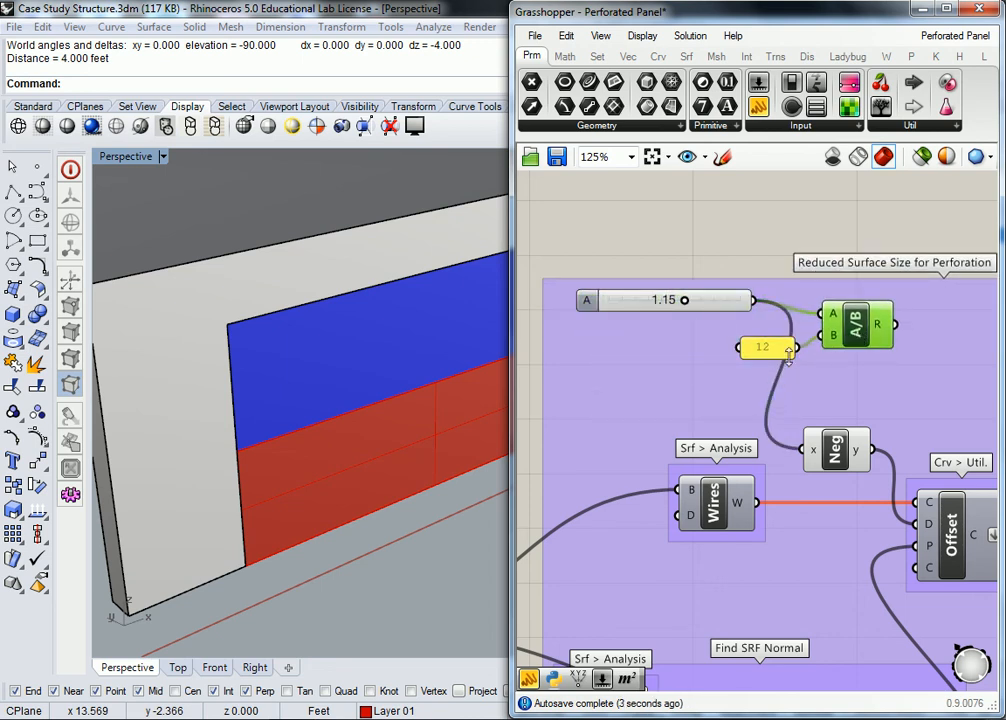
left_click_drag(769, 349, 717, 356)
Connect the copied Division's result to the x input of the Neg component and select the slider with its 12 panel
right_click_drag(898, 336, 789, 319)
left_click_drag(787, 308, 760, 408)
right_click_drag(691, 312, 793, 340)
left_click_drag(833, 393, 543, 252)
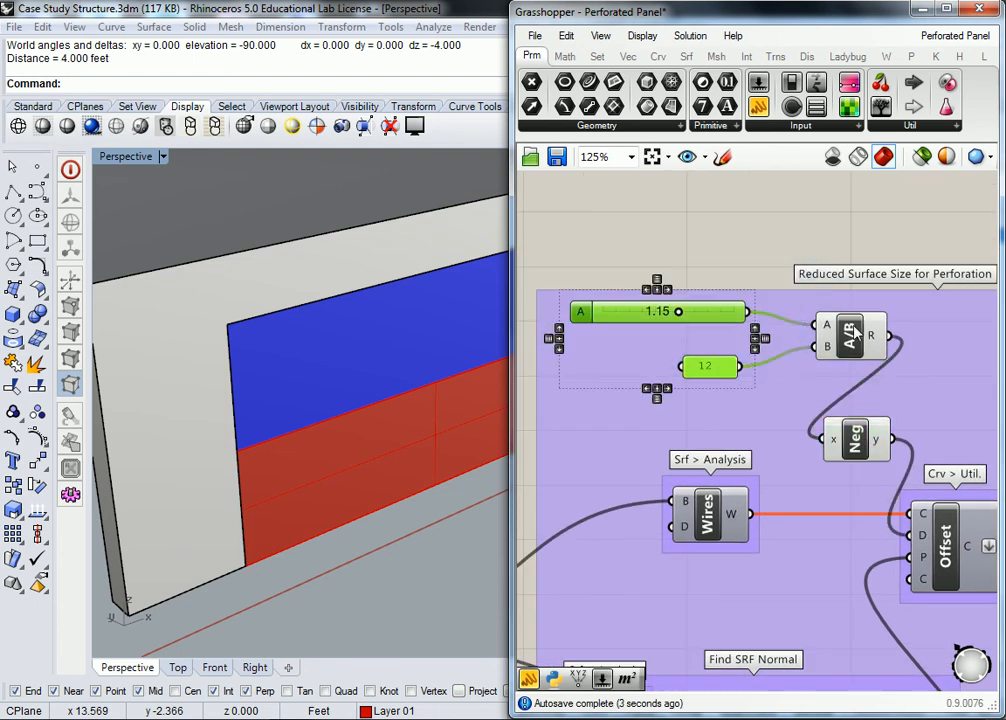
Move the copied Division component to the left of the Neg component in the Reduced Surface Size for Perforation group and deselect it
left_click_drag(860, 345, 751, 376)
left_click(748, 218)
scroll(750, 285, "down", 4)
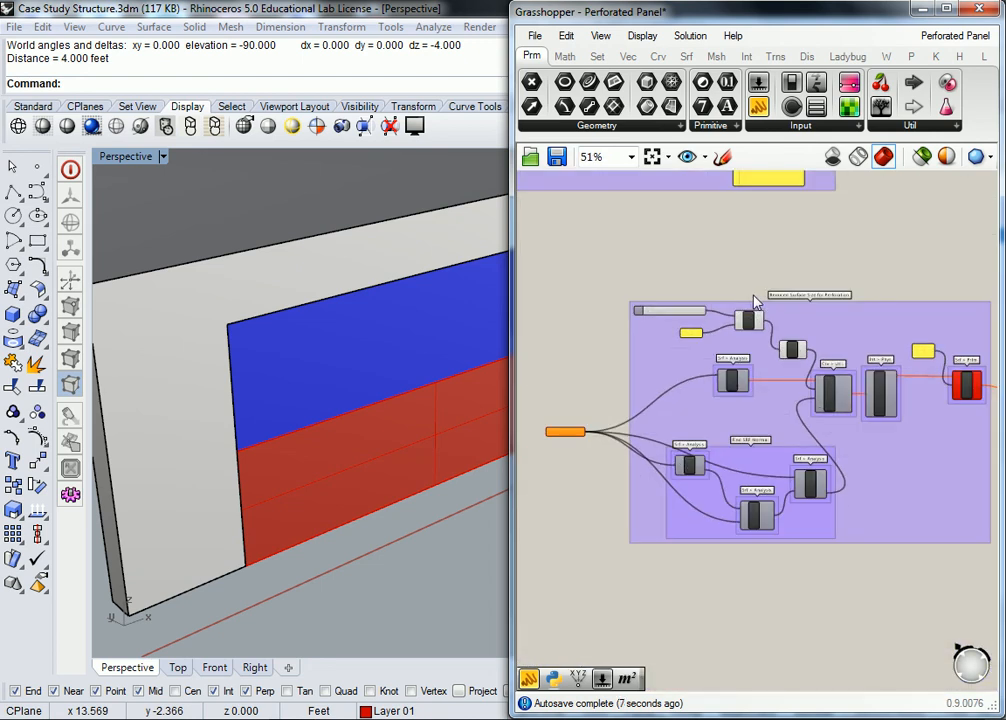
scroll(753, 302, "up", 2)
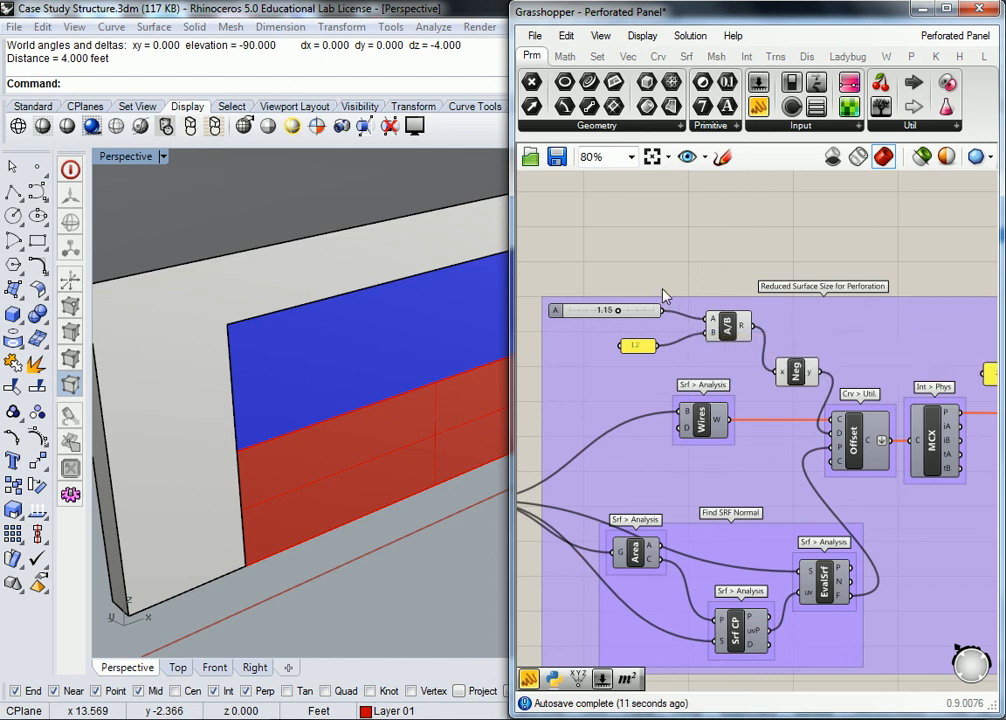
Set the U Count slider in the Created Circle Pattern group to 4
scroll(706, 297, "down", 5)
right_click_drag(963, 379, 805, 393)
scroll(804, 396, "up", 4)
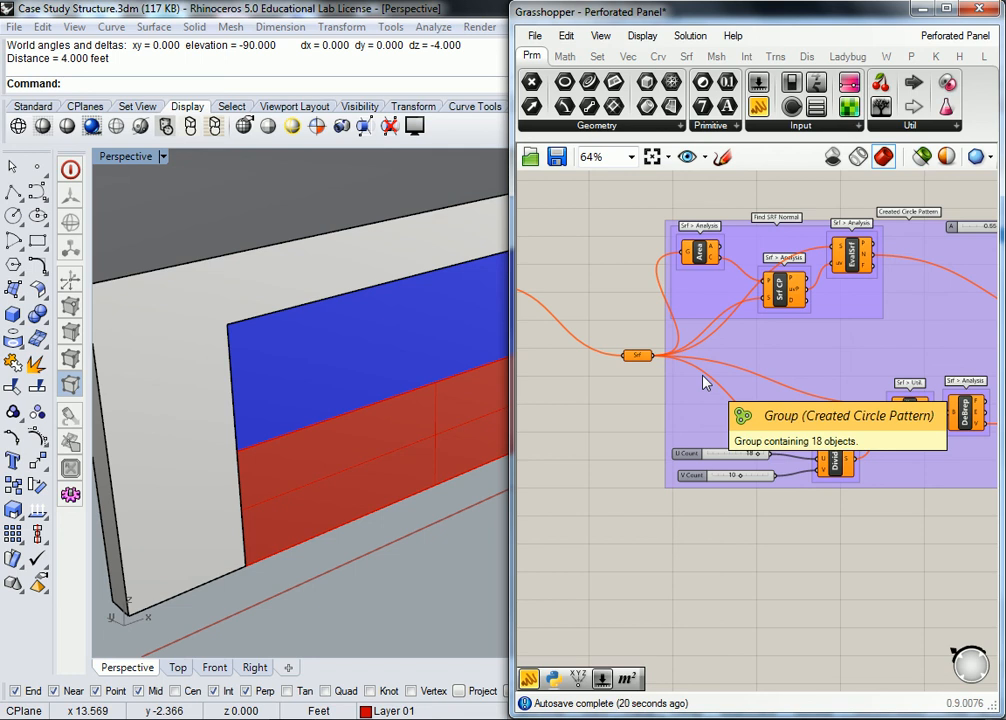
scroll(735, 385, "up", 4)
left_click(762, 525)
double_click(762, 525)
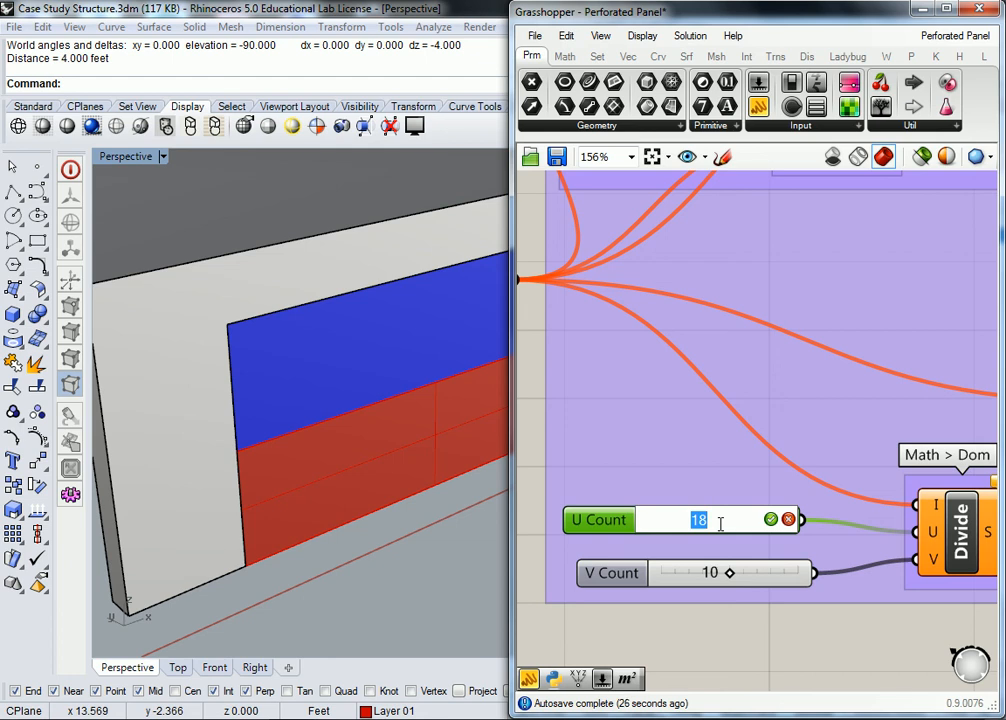
type("4")
key("Escape")
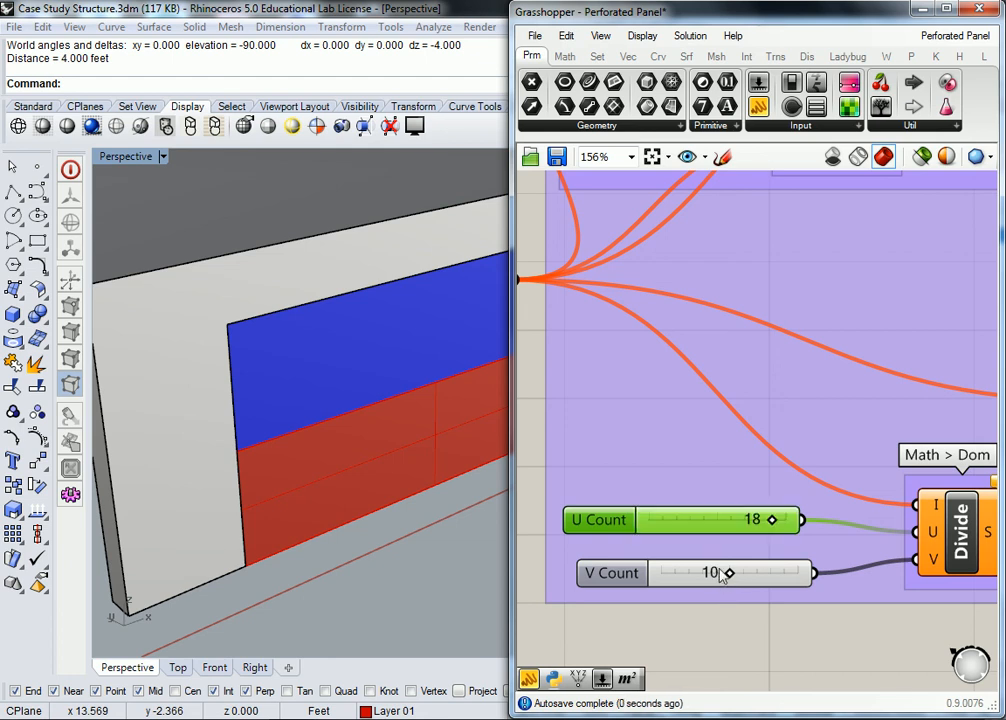
double_click(754, 516)
type("4")
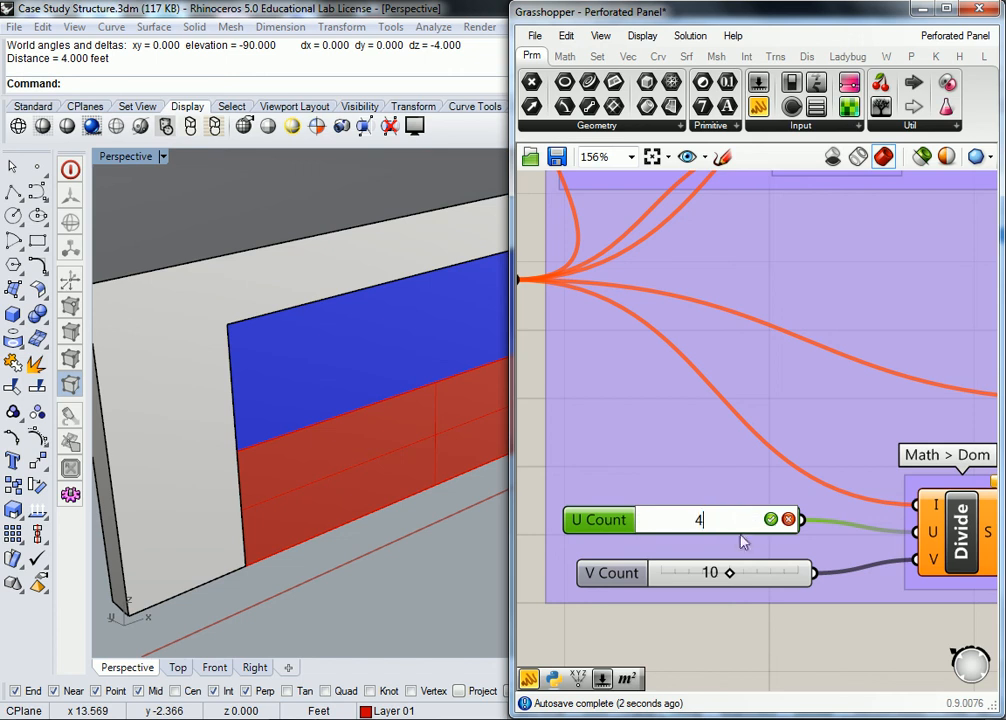
key("Return")
Set the V Count slider feeding the Divide component to 4
left_click(712, 575)
double_click(712, 575)
type("4")
key("Return")
Save the Perforated Panel definition in Grasshopper and the Case Study Structure file in Rhino
scroll(770, 618, "down", 5)
scroll(768, 608, "down", 7)
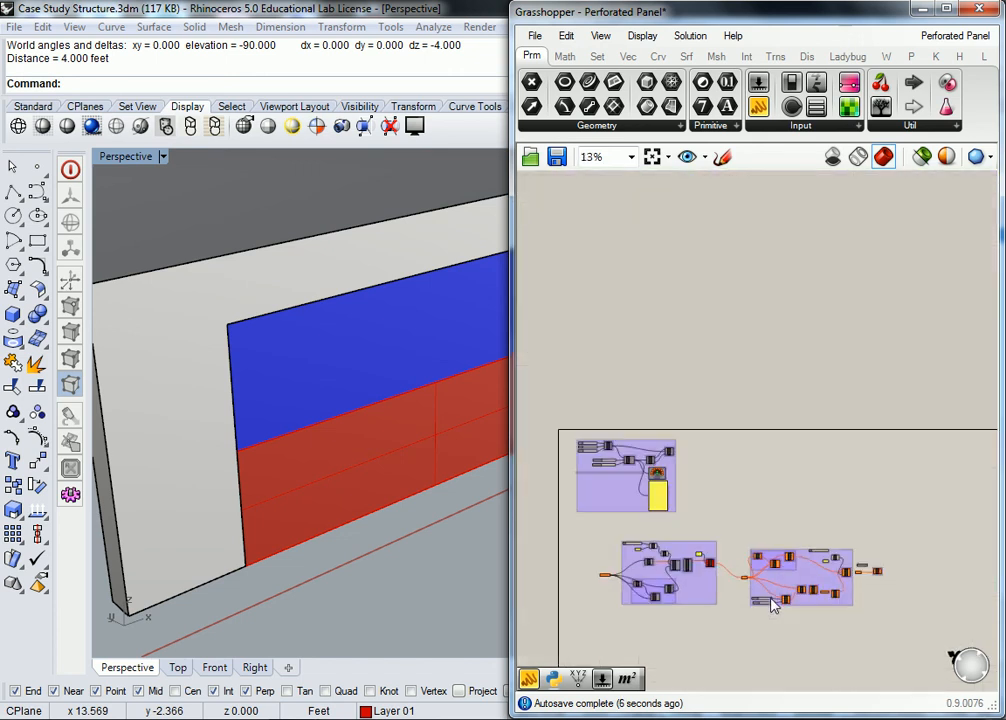
right_click_drag(590, 590, 727, 550)
scroll(726, 546, "up", 1)
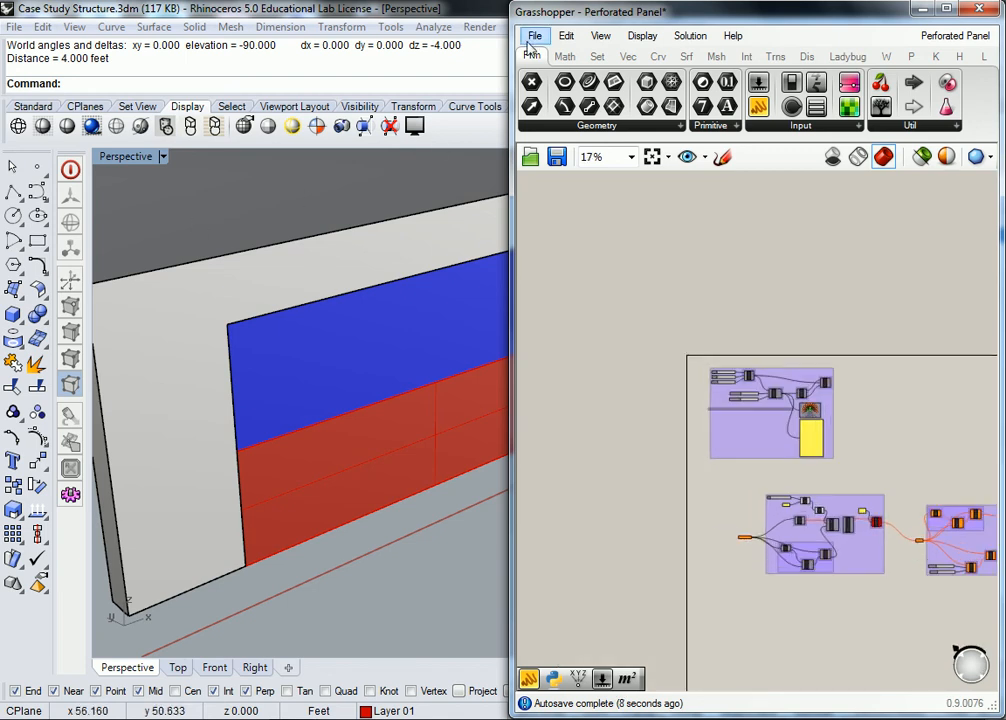
left_click(535, 35)
left_click(568, 131)
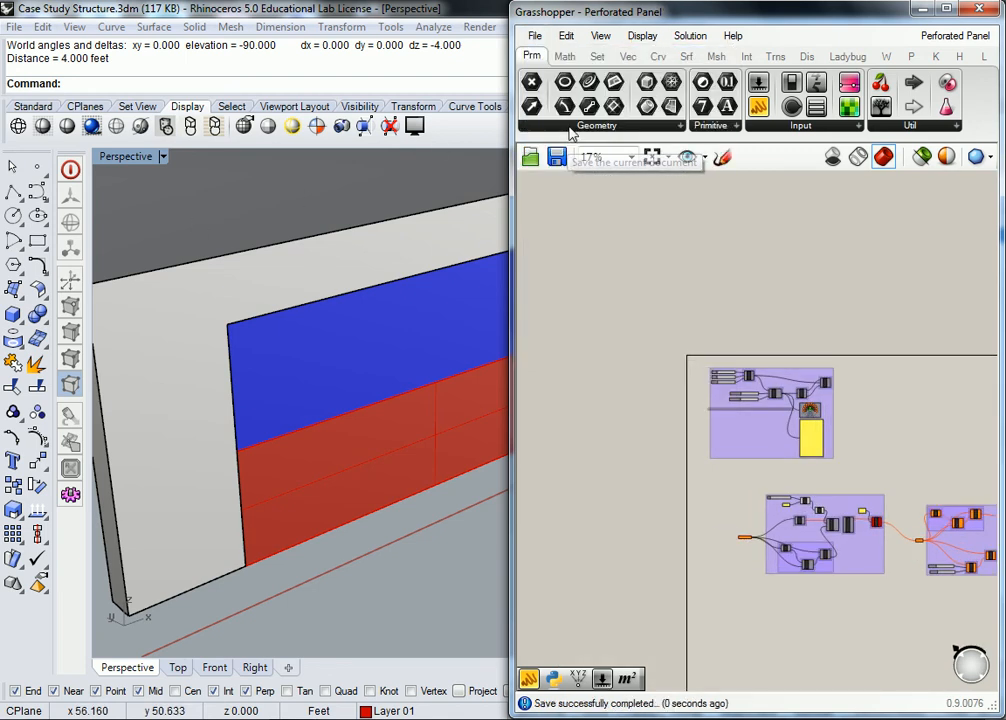
left_click(15, 27)
left_click(65, 112)
left_click(642, 305)
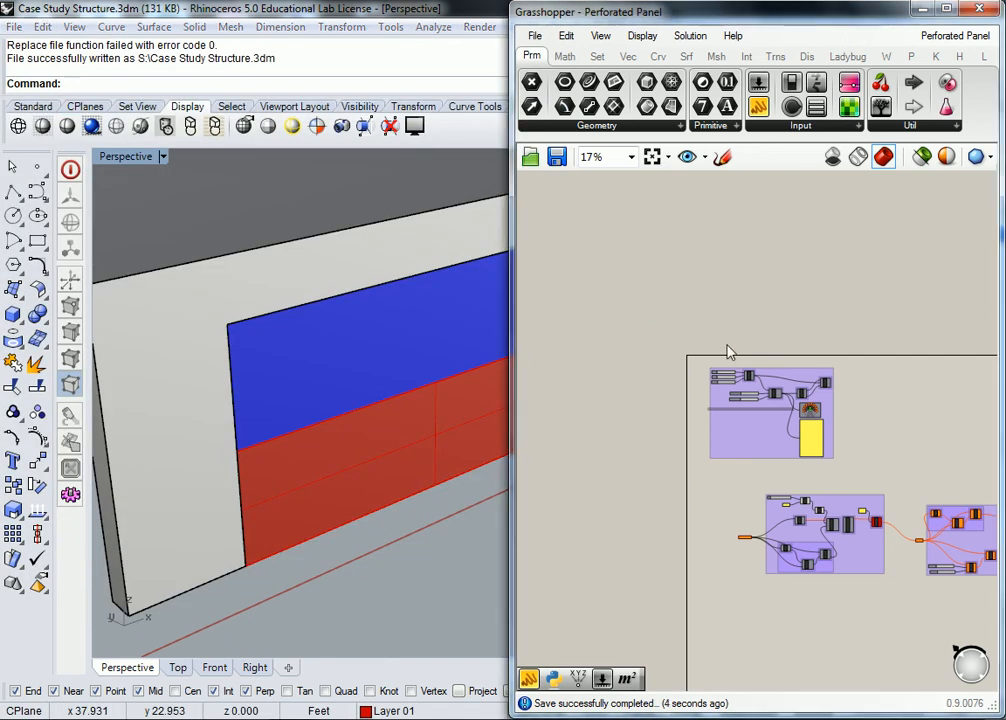
Reference the red lower surface of the window opening in the Surface parameter that feeds the Reduced Surface Size for Perforation group
scroll(785, 404, "up", 5)
right_click_drag(849, 537, 771, 252)
right_click_drag(621, 494, 771, 419)
scroll(748, 450, "up", 6)
left_click(725, 502)
right_click(725, 502)
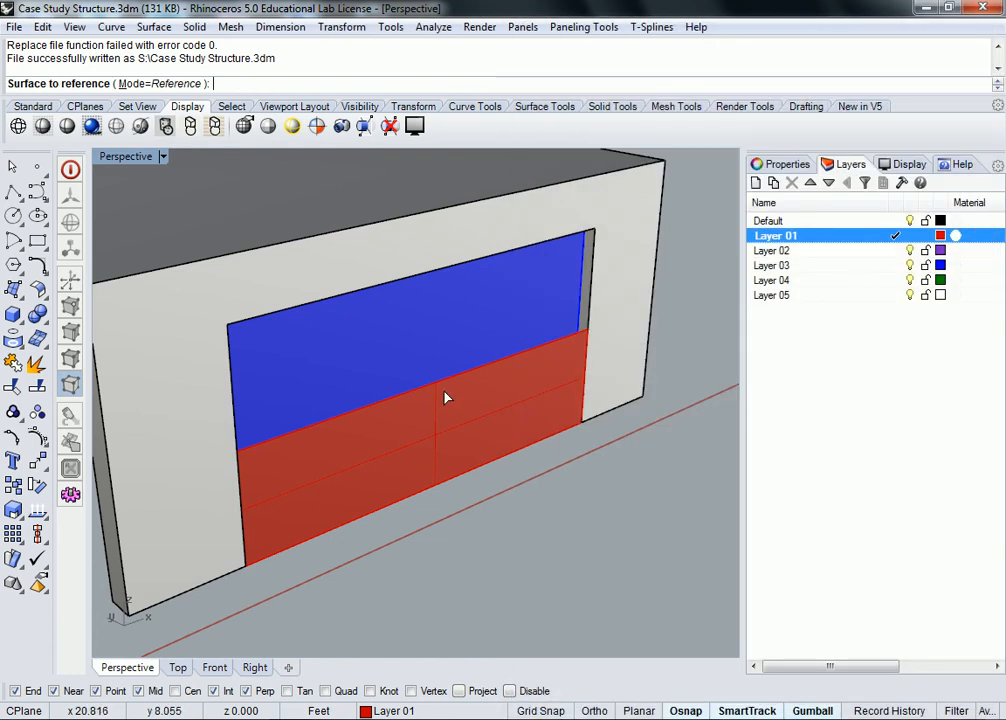
left_click(437, 394)
Minimize Grasshopper, make Default the current layer in Rhino, and turn off Layer 01
right_click_drag(440, 438, 382, 432)
left_click(921, 9)
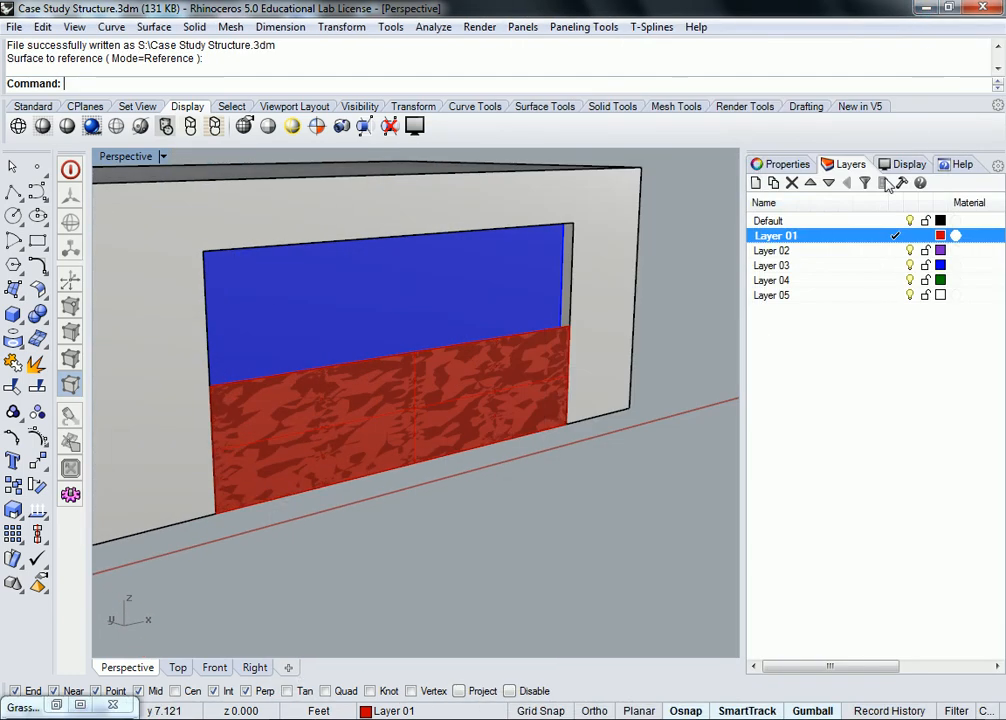
left_click(868, 224)
left_click(909, 236)
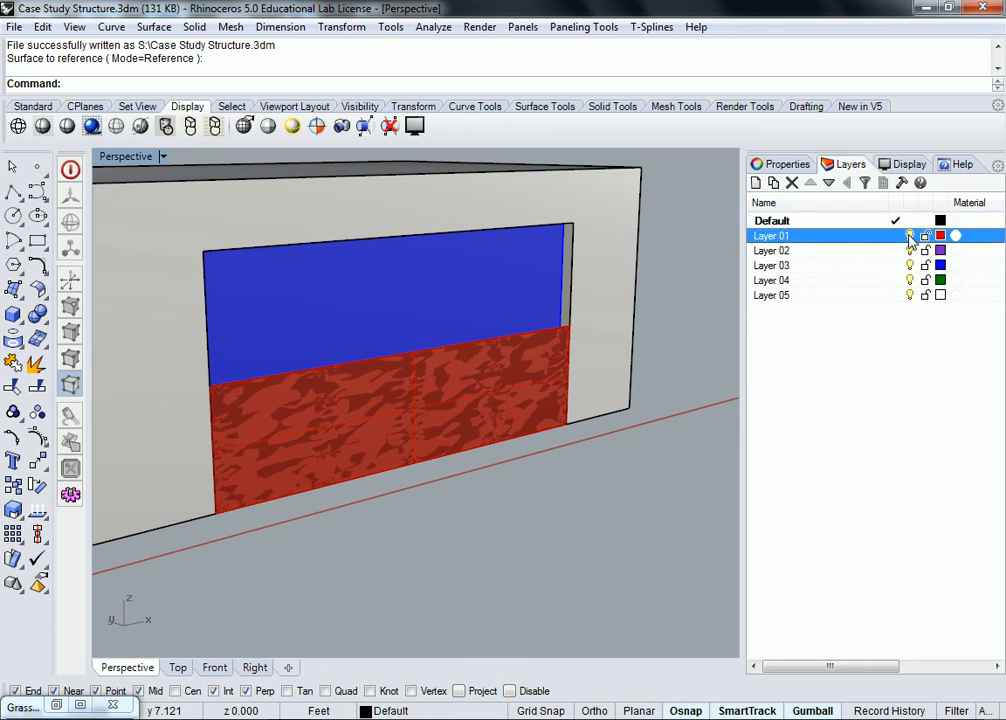
Examine the perforated panel preview and its hole pattern in the lower half of the window opening
right_click_drag(402, 361, 317, 388)
scroll(425, 429, "up", 9)
mouse_move(425, 429)
right_mouse_down()
mouse_move(346, 406)
mouse_move(332, 418)
mouse_move(463, 422)
mouse_move(433, 424)
right_mouse_up()
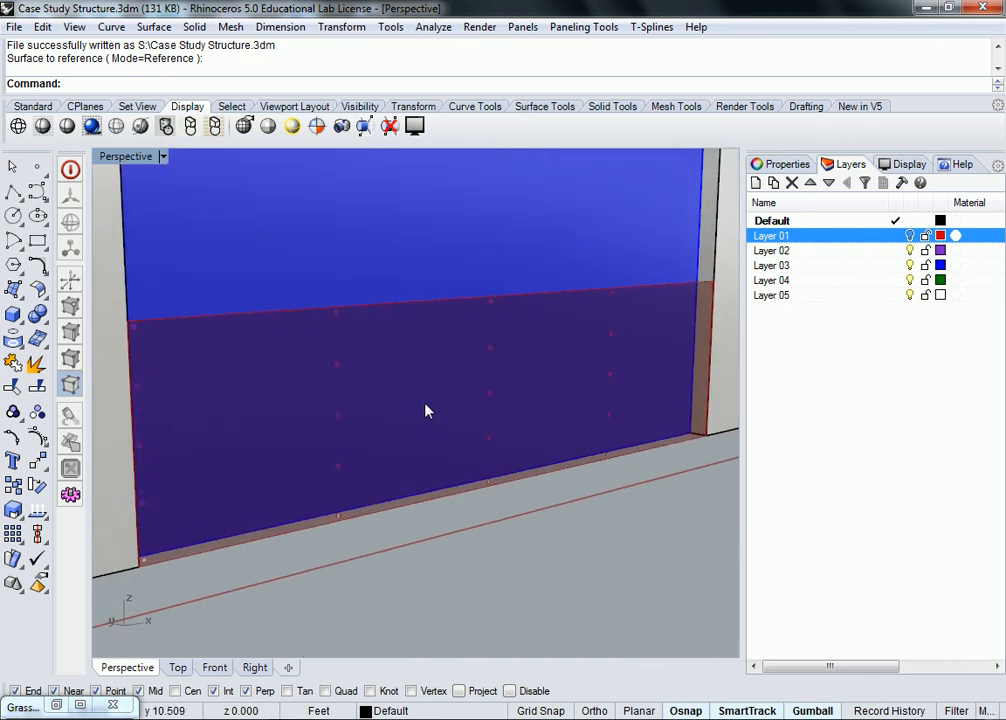
scroll(427, 404, "down", 5)
scroll(427, 383, "up", 5)
right_click_drag(425, 380, 466, 392)
scroll(464, 398, "down", 3)
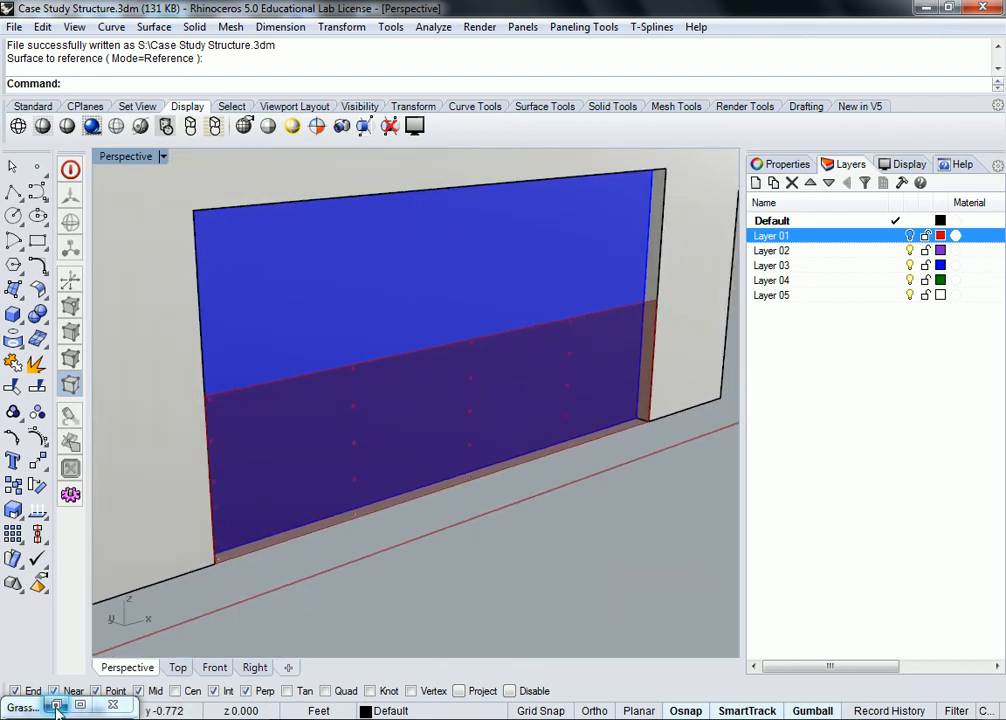
Restore Grasshopper and increase the offset slider in the Reduced Surface Size for Perforation group
left_click(22, 707)
left_click(723, 406)
scroll(723, 406, "down", 4)
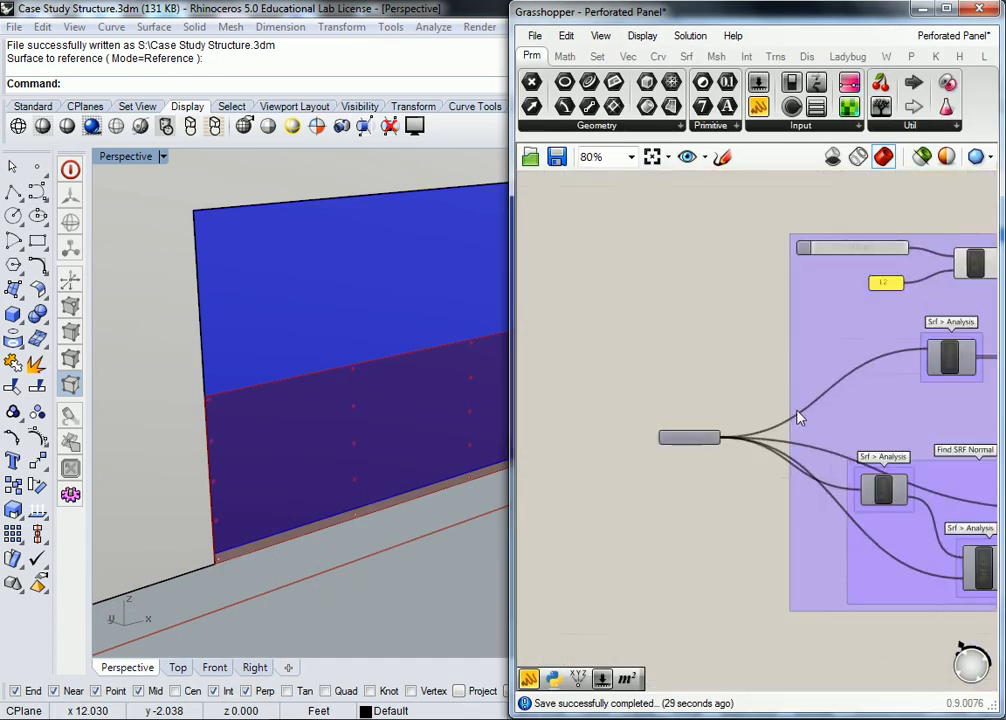
right_click_drag(922, 410, 772, 442)
scroll(720, 274, "up", 4)
scroll(710, 303, "up", 2)
left_click_drag(710, 303, 838, 304)
Set the U Count slider to 20 and the V Count slider to 14 in the Created Circle Pattern group
scroll(797, 337, "down", 10)
right_click_drag(797, 337, 622, 354)
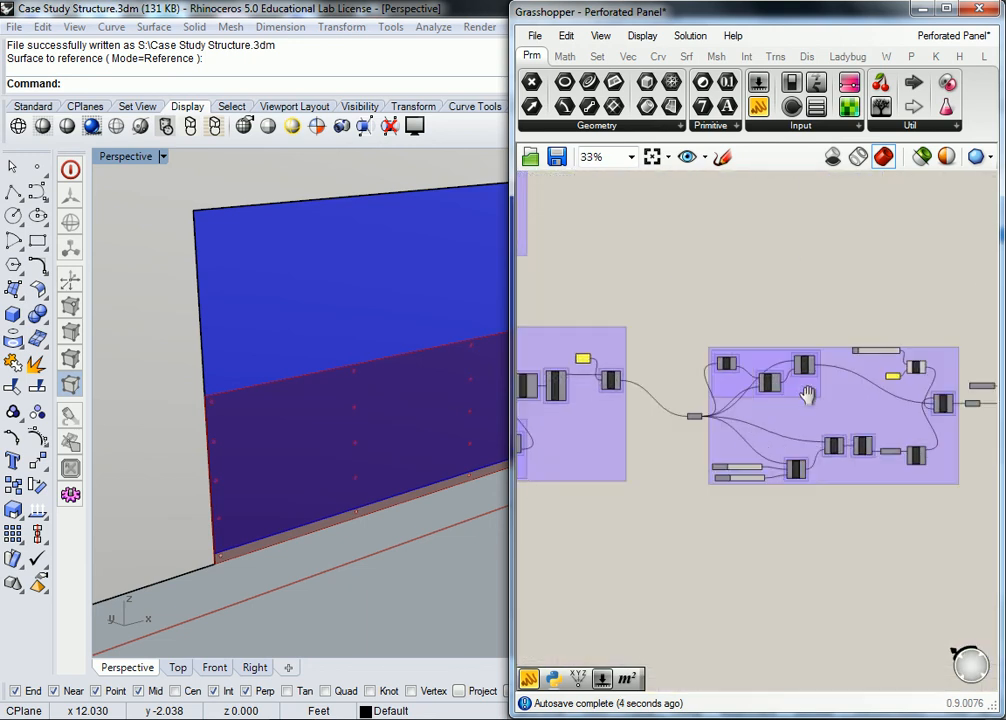
scroll(665, 431, "up", 8)
left_click_drag(652, 370, 788, 371)
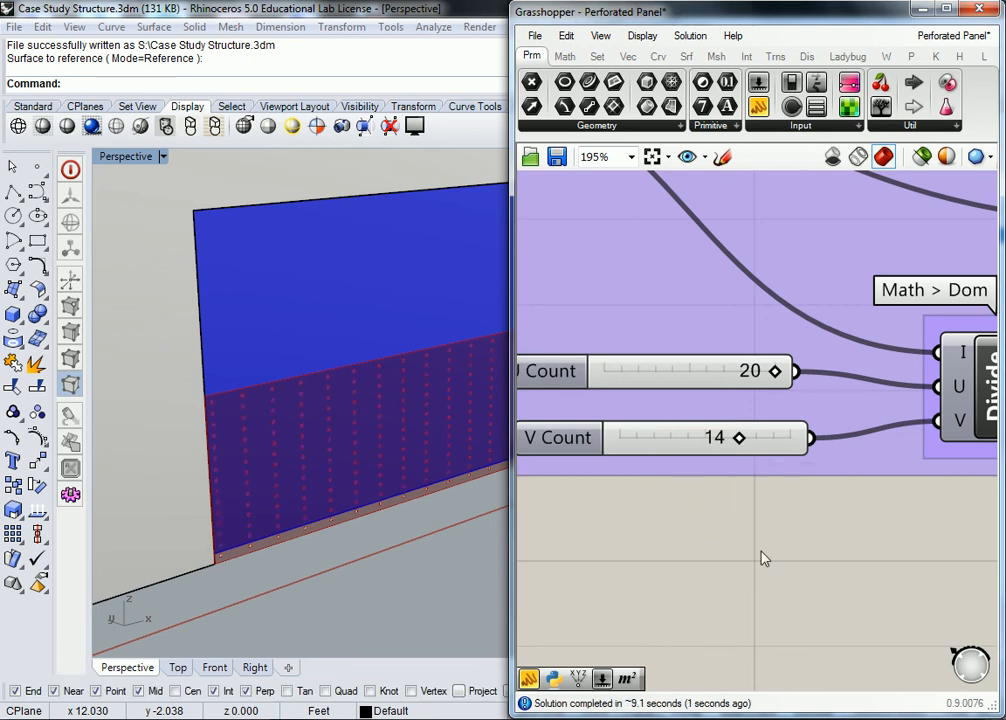
Review the Created Circle Pattern group and examine the denser perforations on the panel in the Perspective view
scroll(768, 508, "down", 5)
right_click_drag(811, 498, 671, 485)
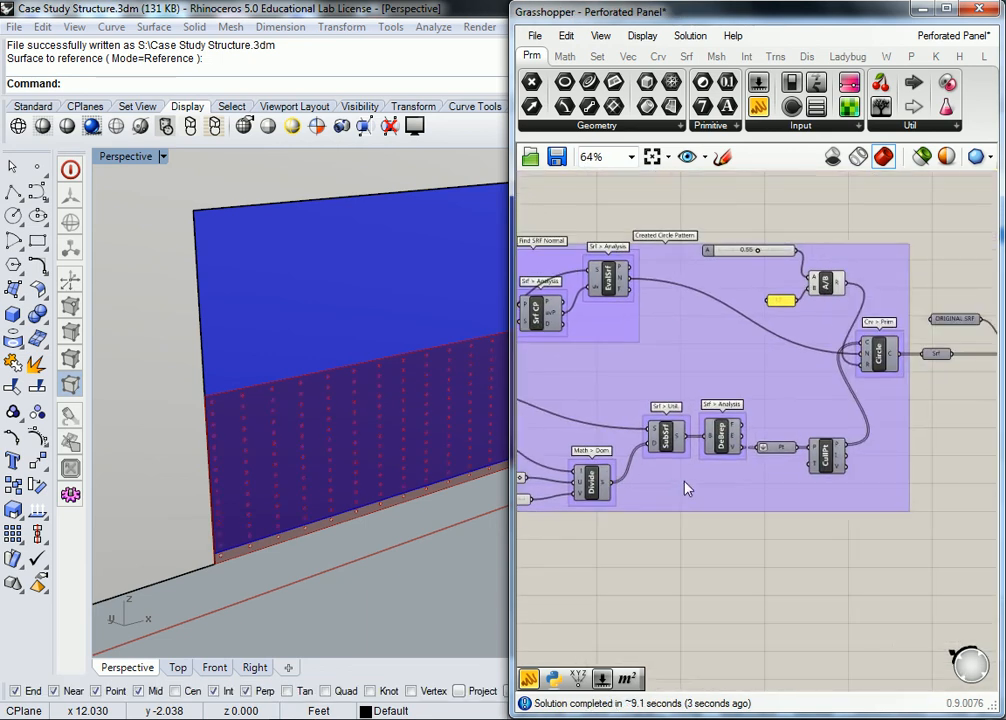
scroll(676, 484, "down", 2)
right_click_drag(818, 462, 900, 458)
right_click_drag(355, 382, 314, 372)
scroll(316, 370, "up", 8)
scroll(345, 335, "down", 4)
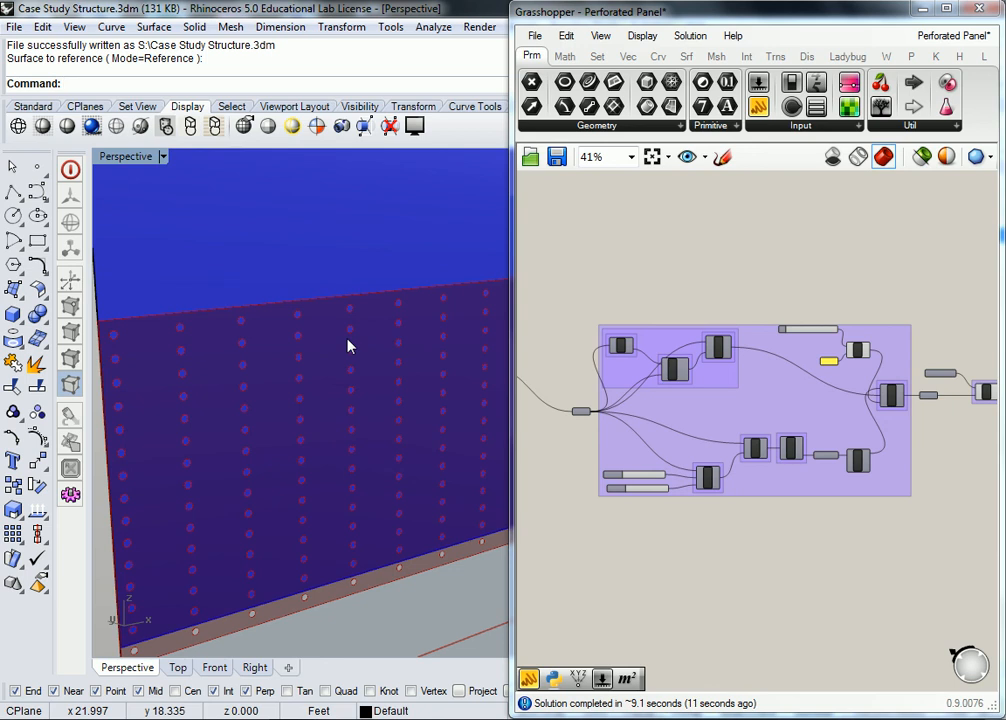
scroll(347, 339, "down", 6)
right_click_drag(421, 327, 371, 334)
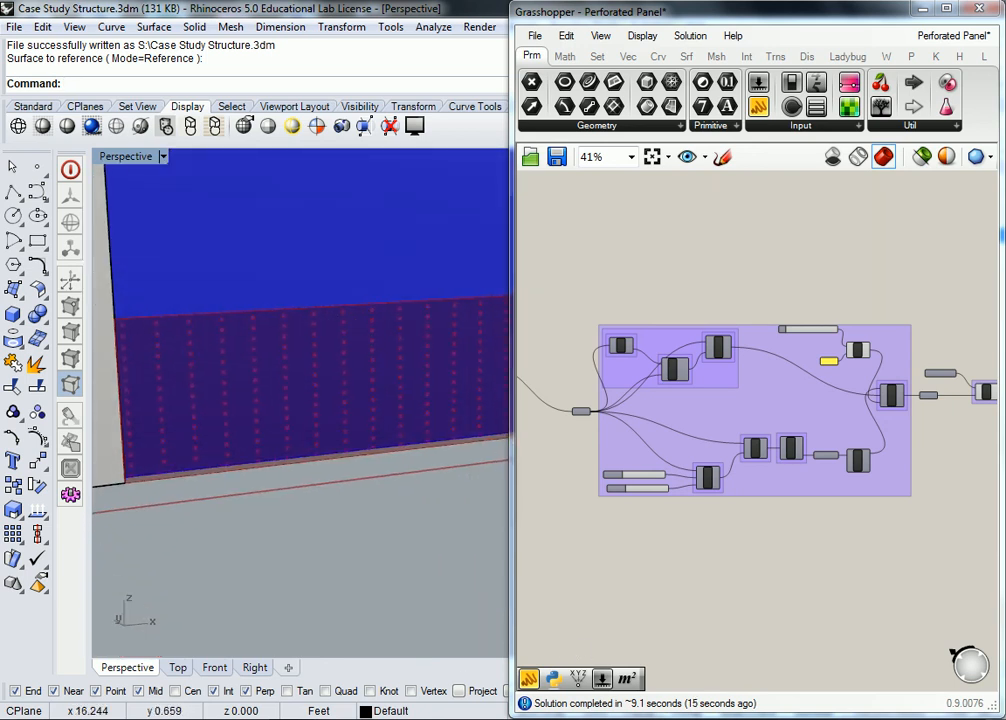
left_click(880, 718)
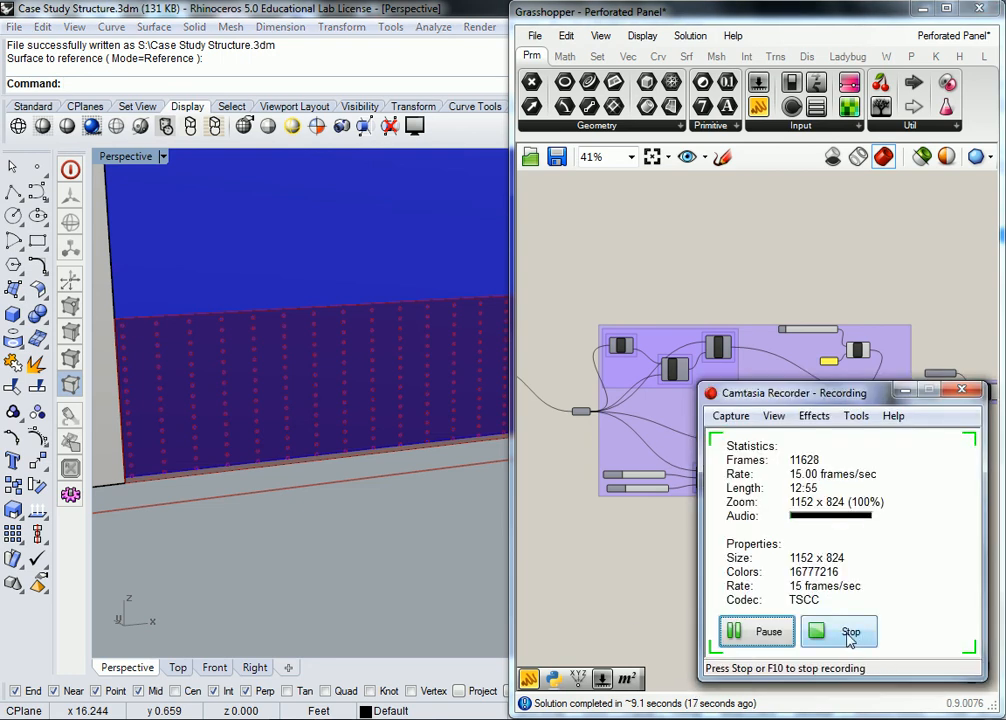